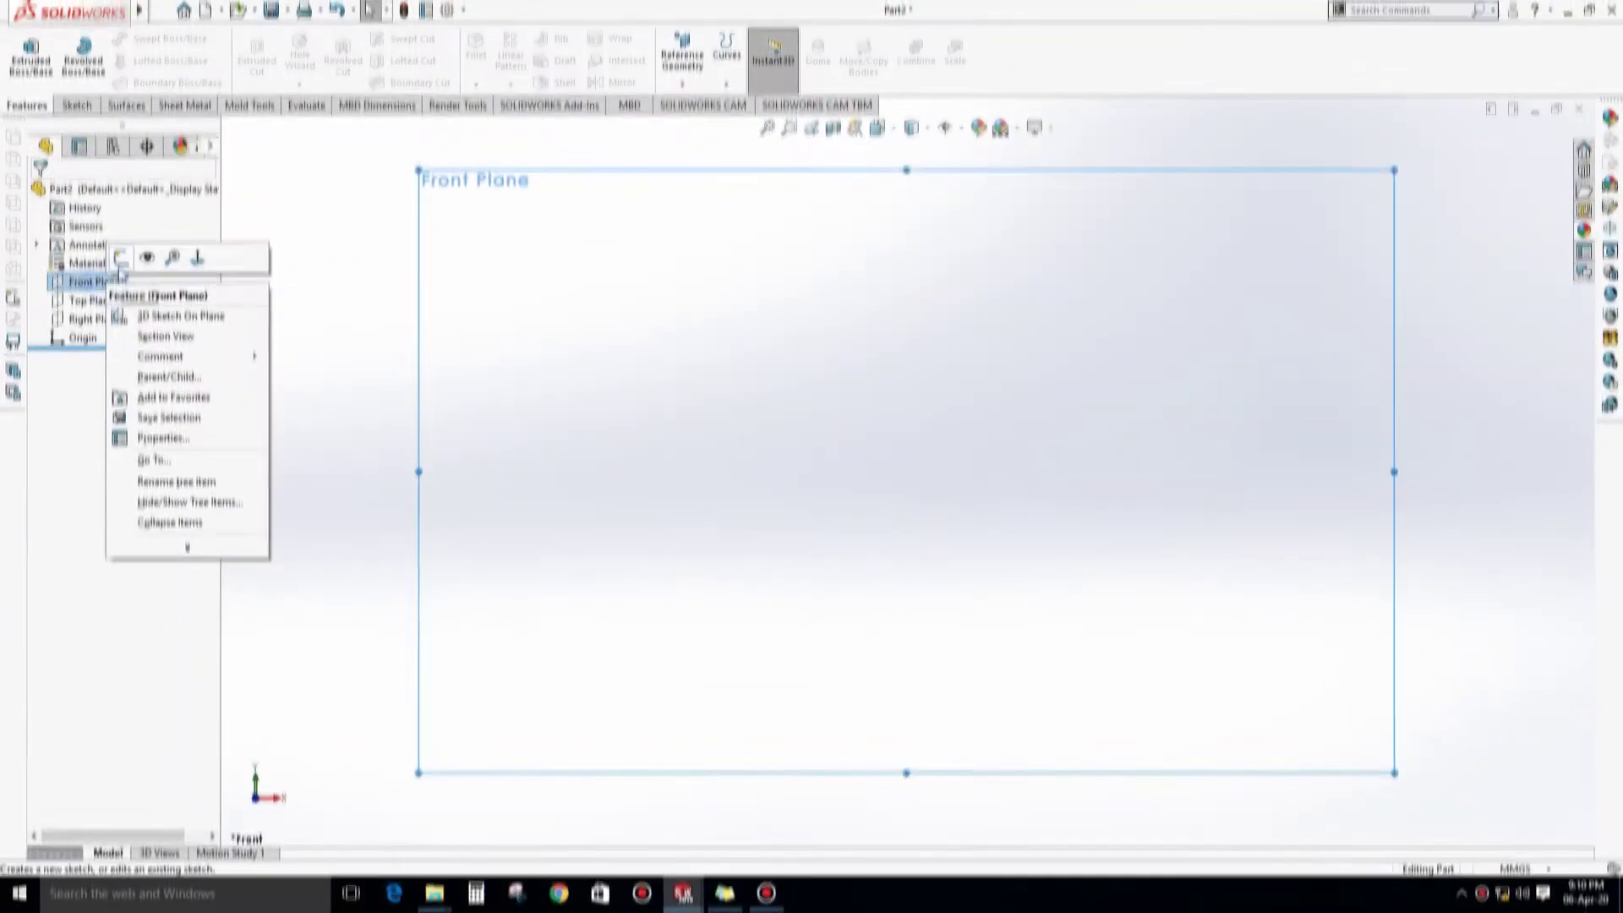
Sketch a centre rectangle on the Front Plane dimensioned 100 mm tall by 150 mm wide.
click(120, 257)
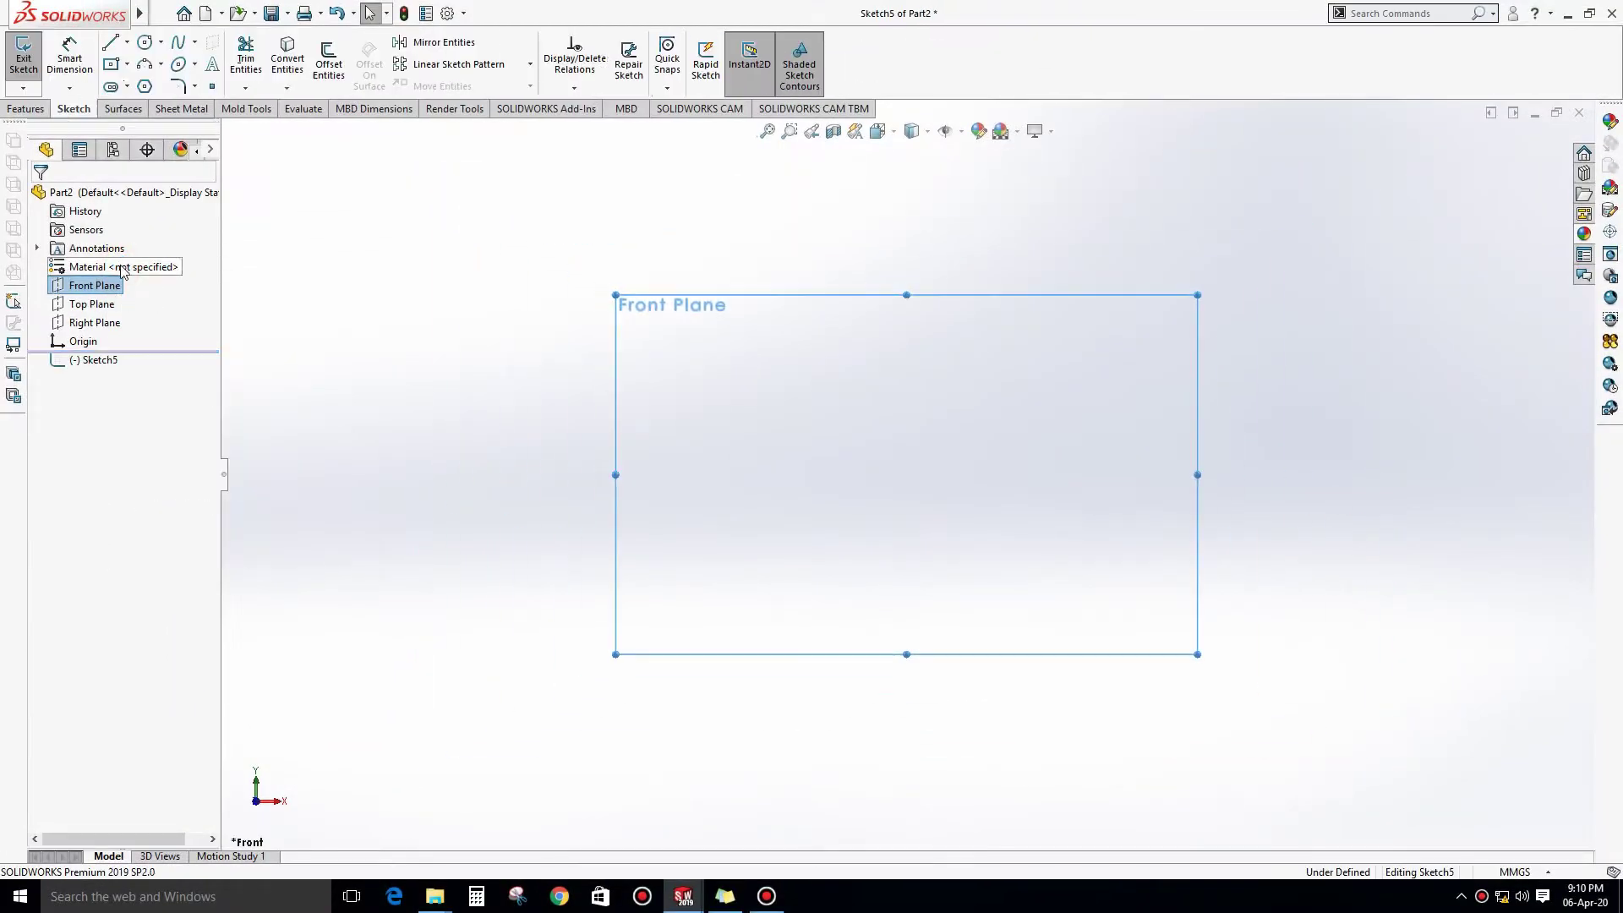
click(110, 64)
click(907, 473)
click(655, 300)
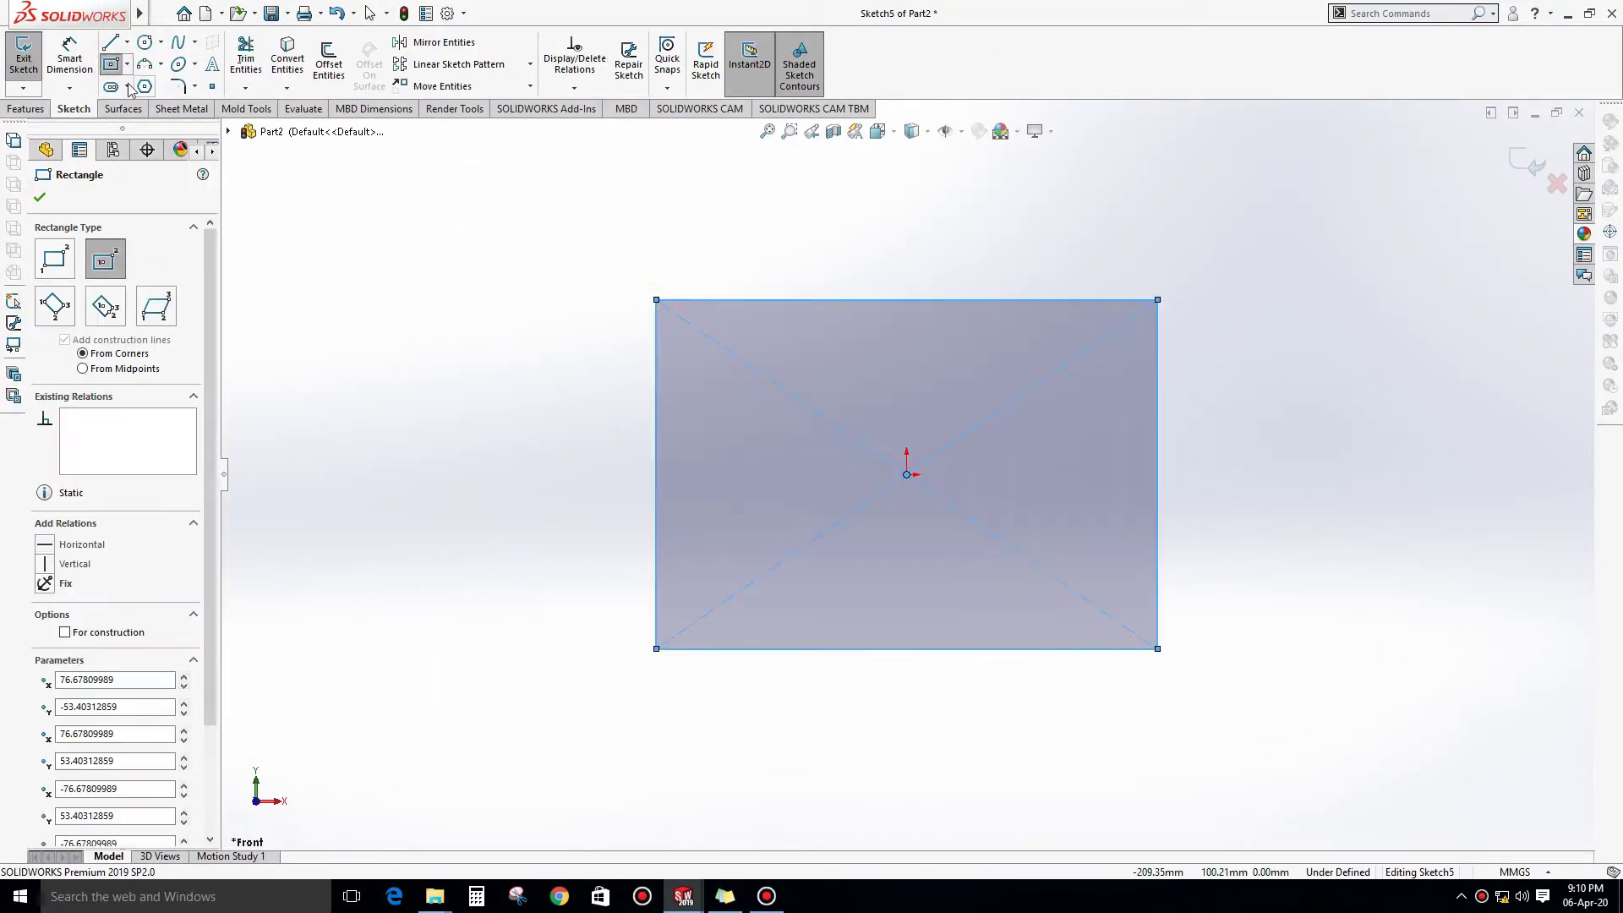
click(70, 59)
click(655, 423)
text(100)
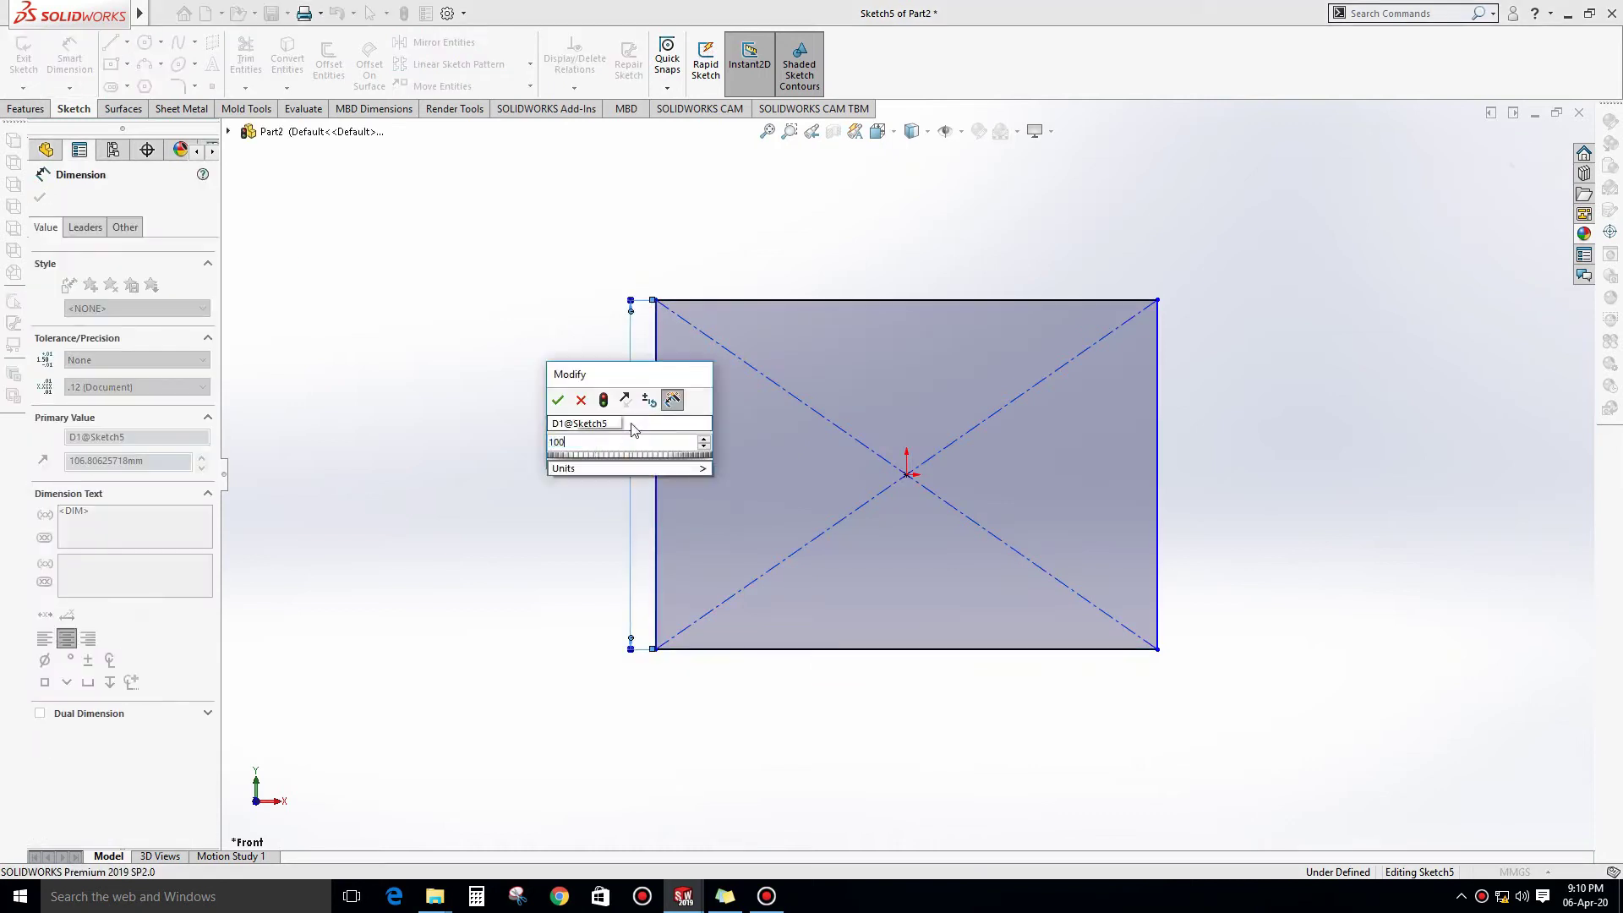
key(Return)
click(818, 301)
click(827, 269)
text(150)
key(Return)
Extrude the rectangle 50 mm into a block and view it from the front.
click(32, 60)
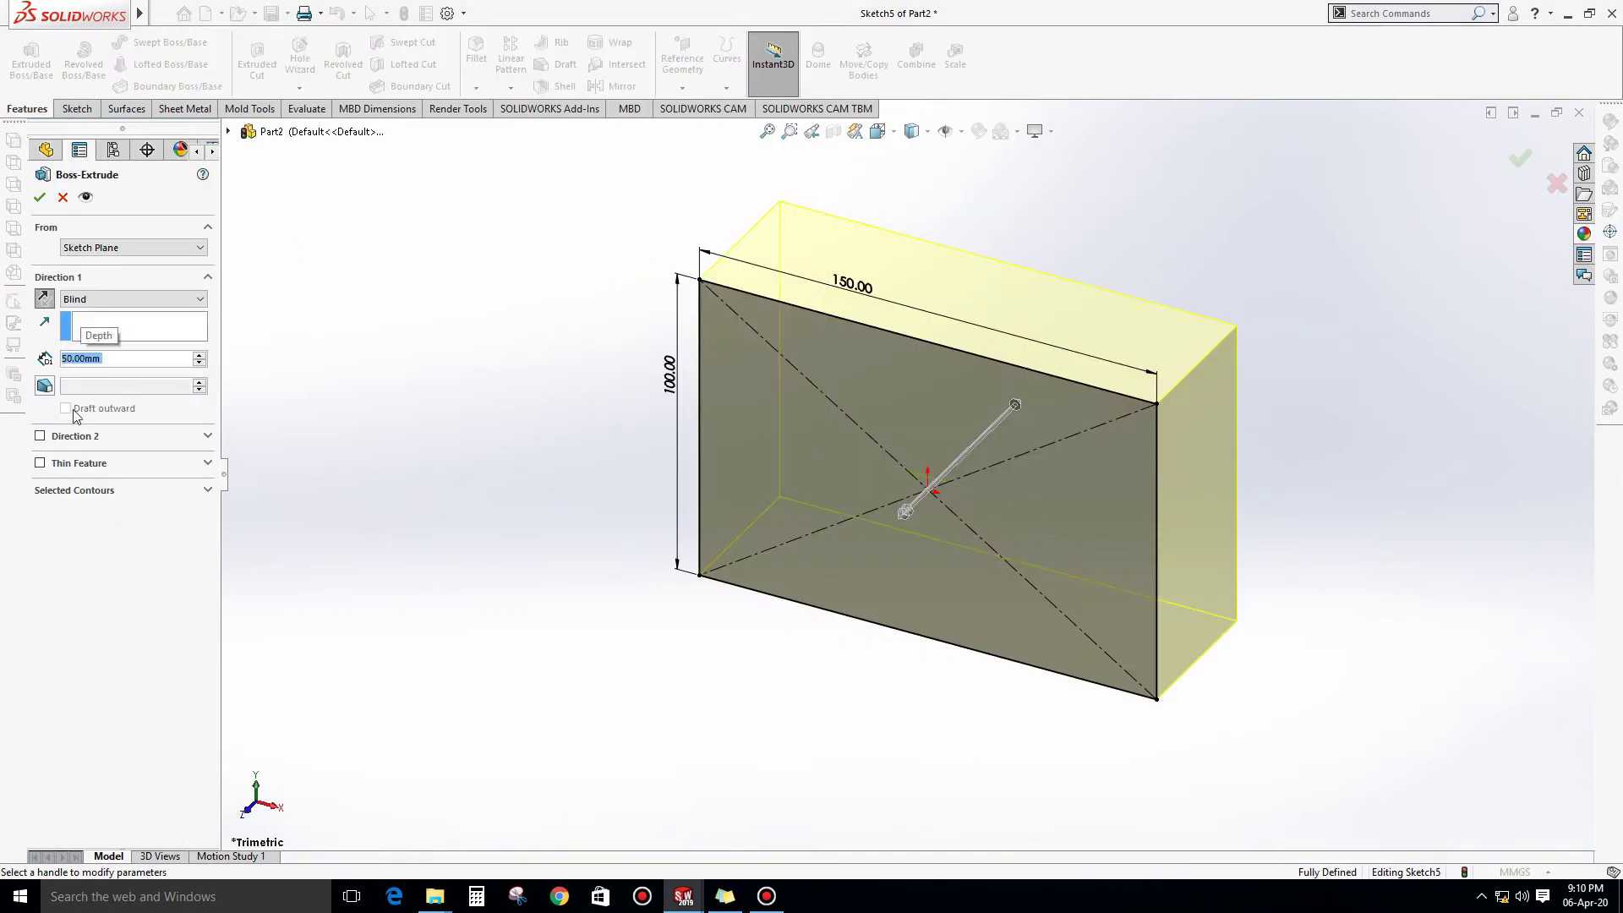
click(40, 197)
key(space)
click(656, 600)
Start a sketch on the block's front face with a centre rectangle at the origin.
click(76, 109)
click(24, 55)
click(772, 385)
click(111, 63)
click(907, 474)
click(605, 279)
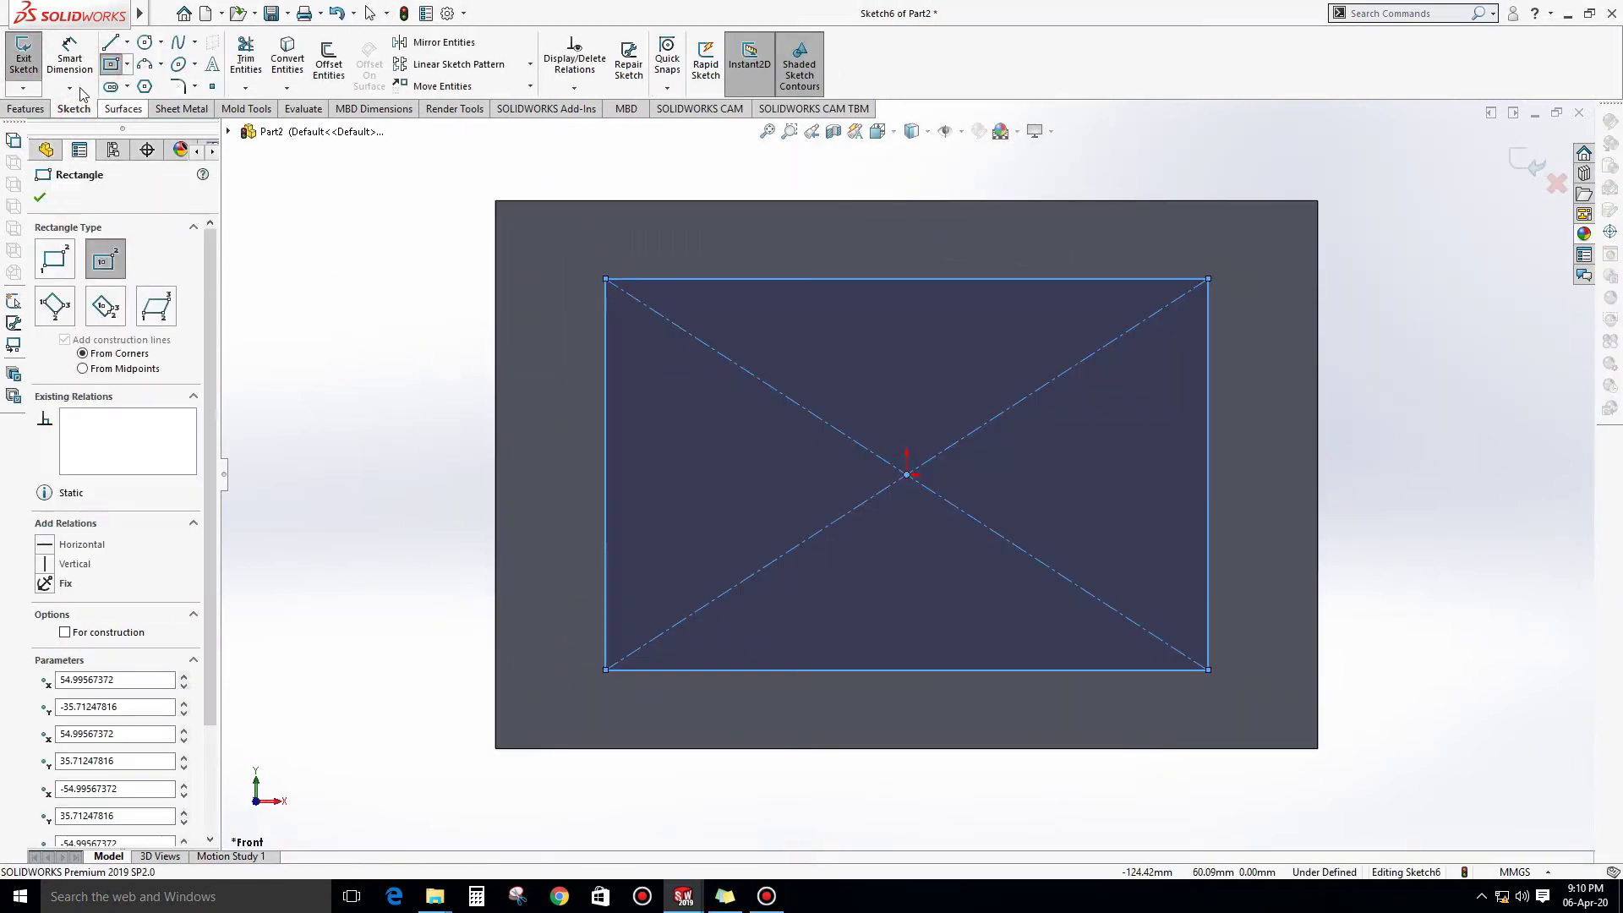
Dimension the new rectangle 100 mm wide and 75 mm tall.
click(826, 279)
click(833, 163)
text(100)
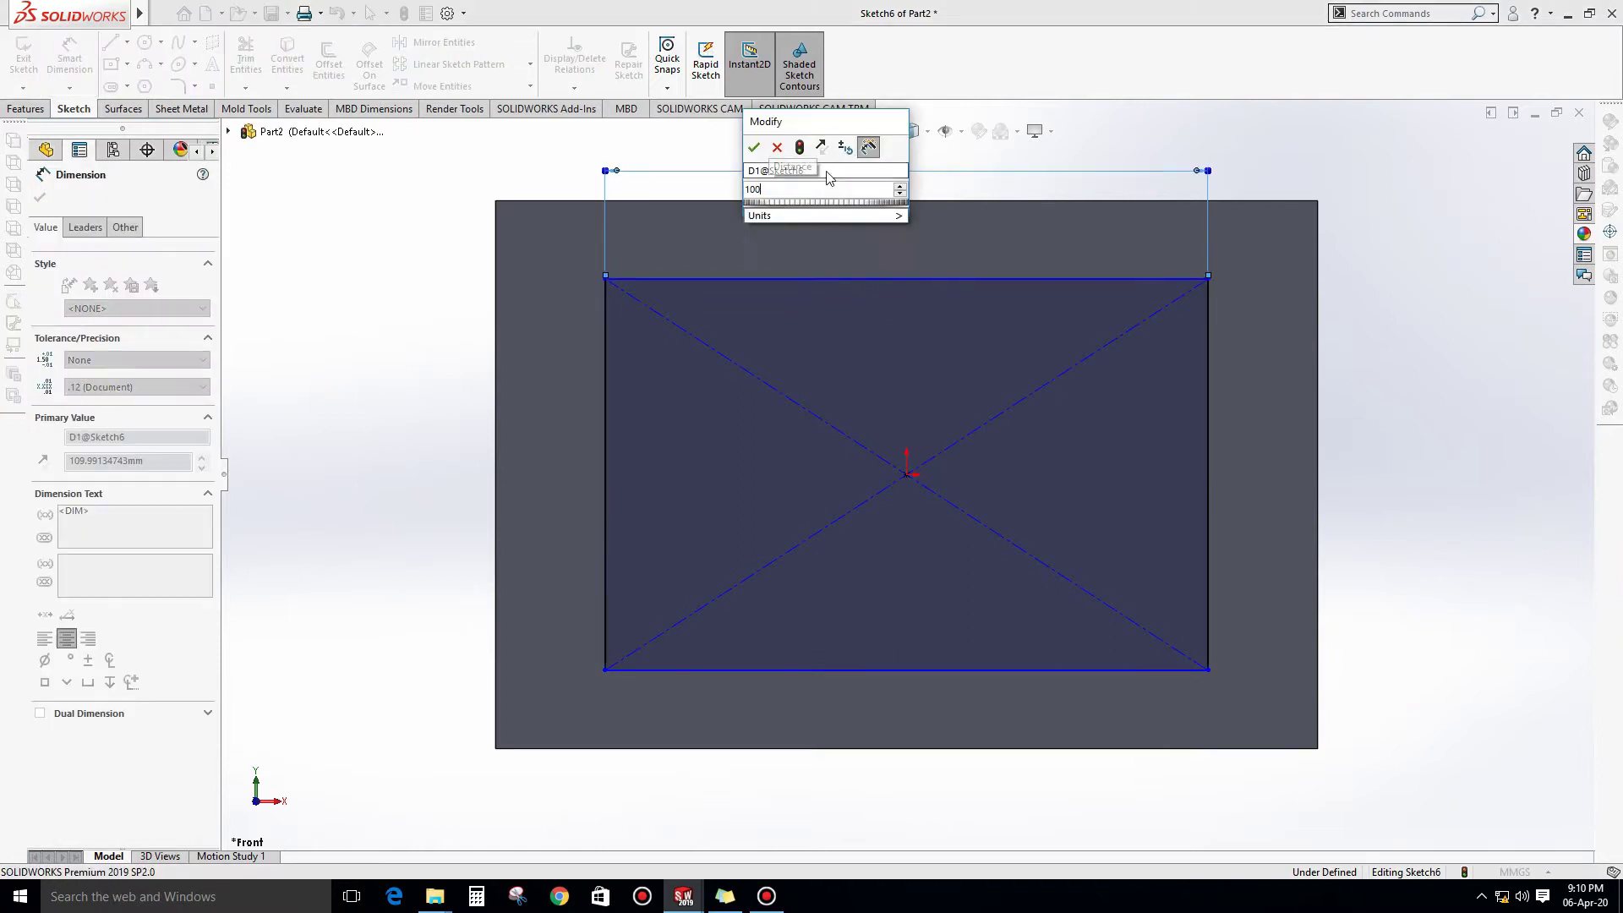
key(Return)
click(633, 454)
click(397, 457)
text(75)
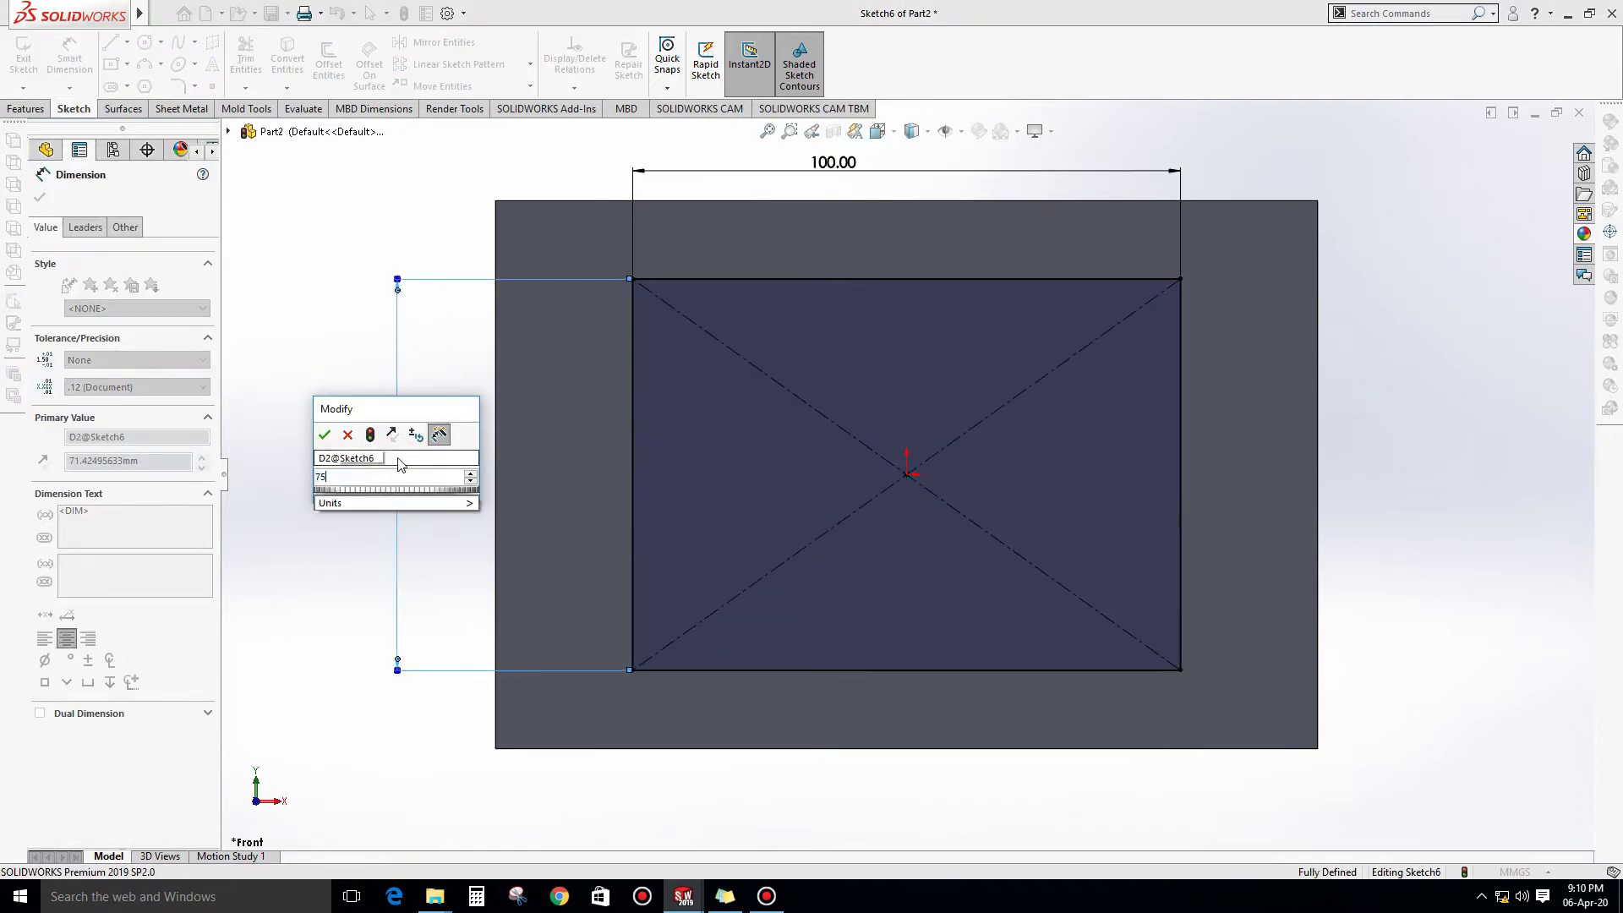
key(Return)
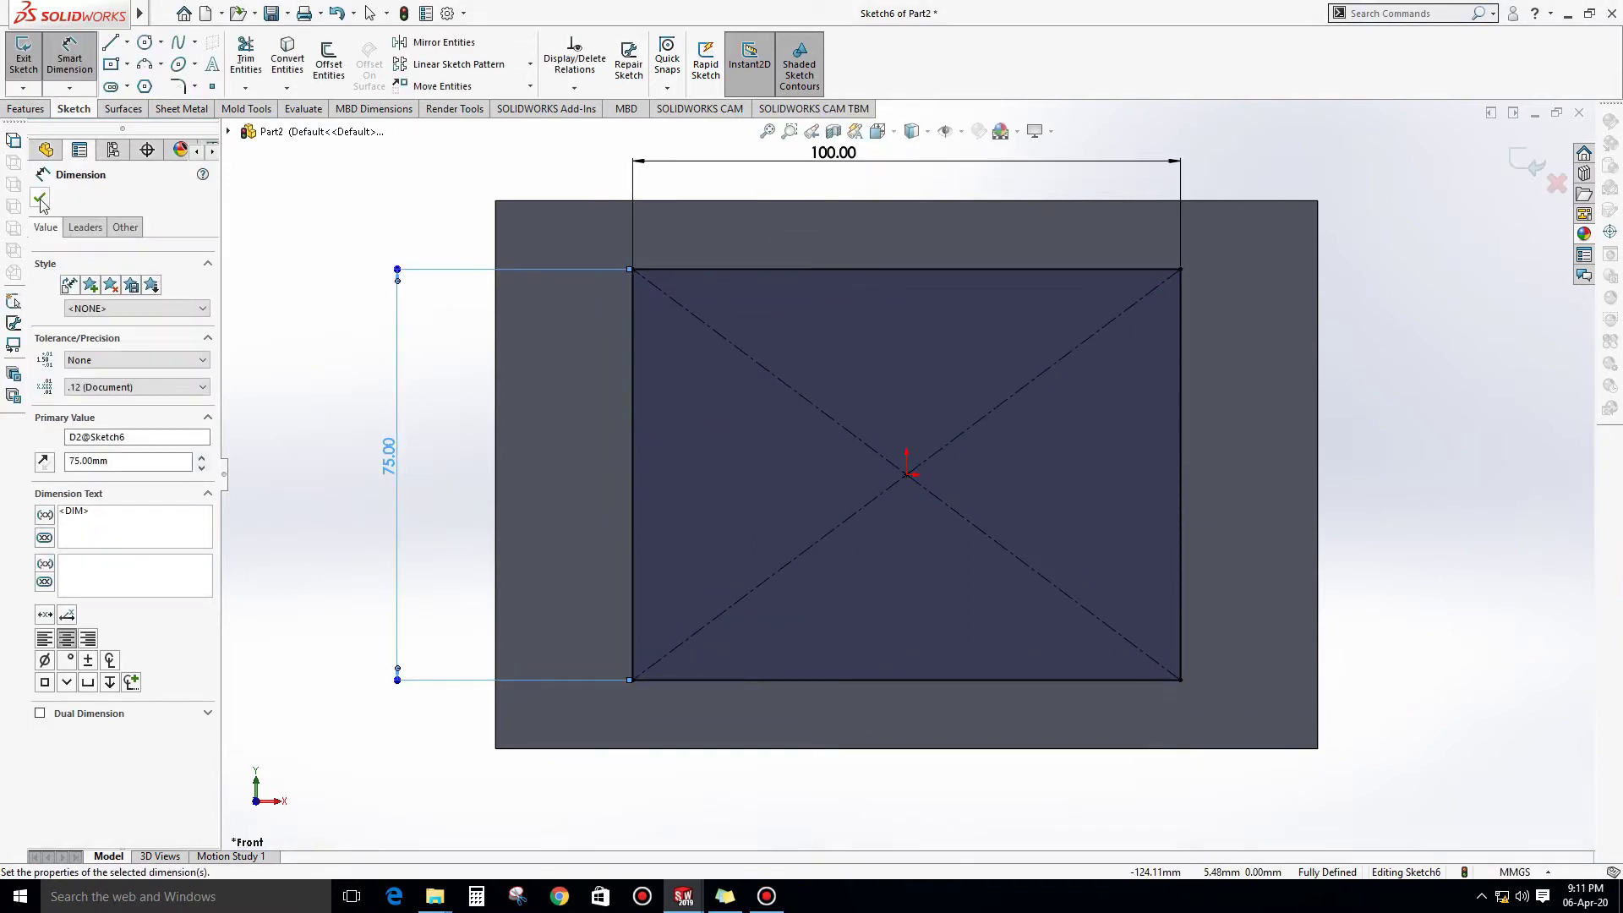
Convert the rectangle lines to construction geometry and exit the sketch.
click(39, 199)
drag(555, 155, 1254, 700)
click(64, 564)
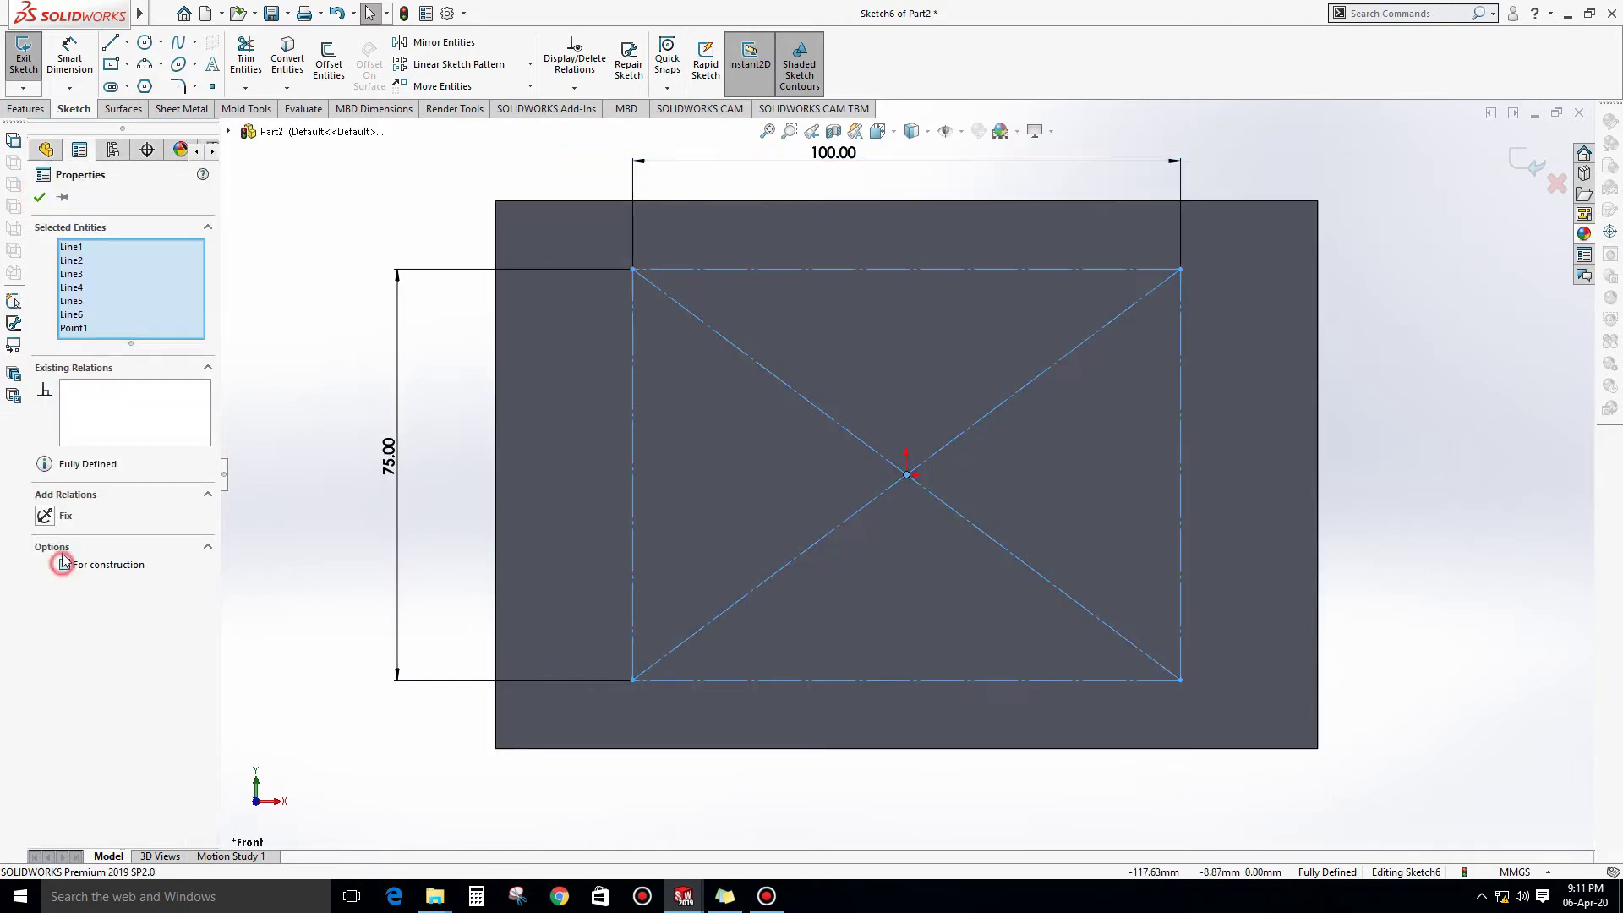
click(39, 197)
click(24, 59)
click(27, 108)
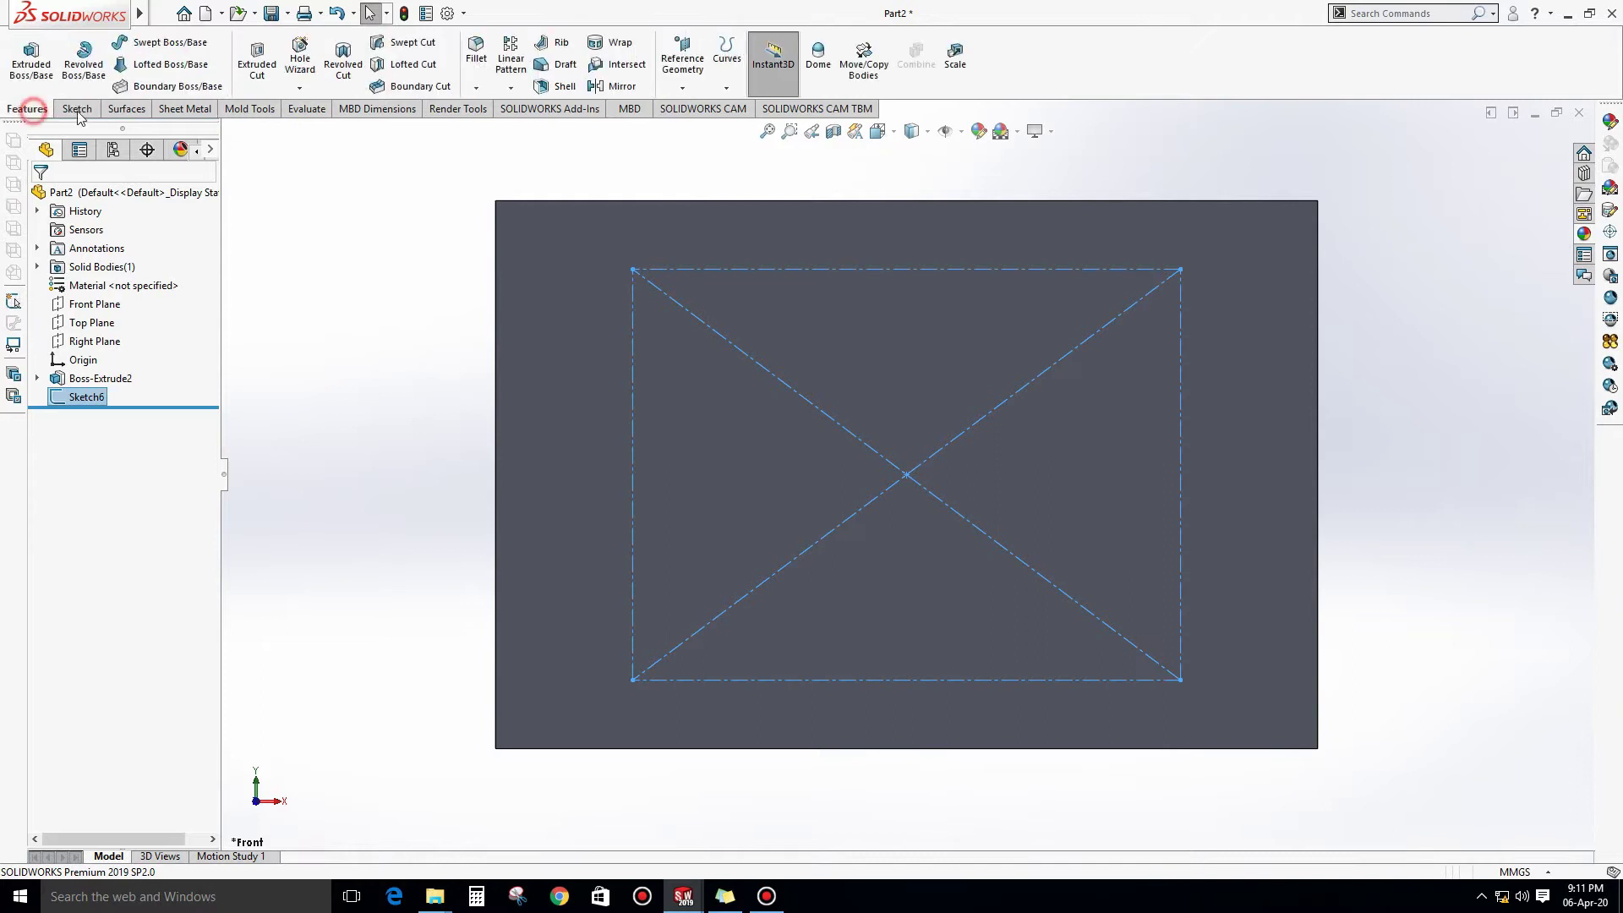
Place M12 bottoming tapped holes at the four corners of the construction rectangle.
click(311, 69)
click(111, 618)
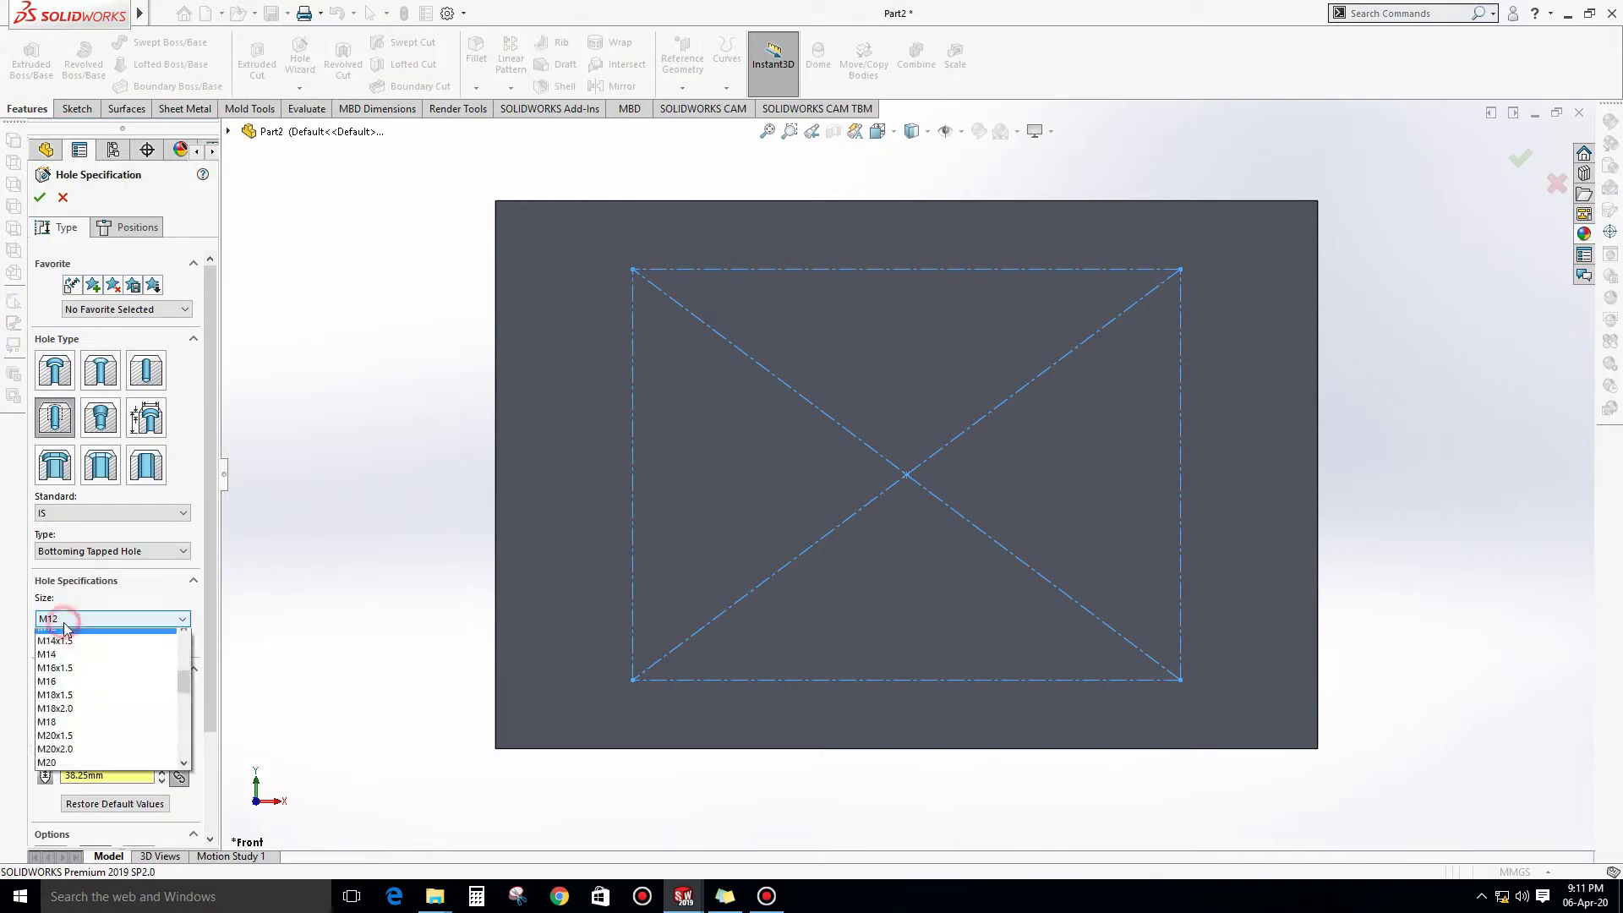
click(122, 228)
click(633, 269)
click(1180, 269)
click(1181, 678)
click(632, 679)
click(38, 200)
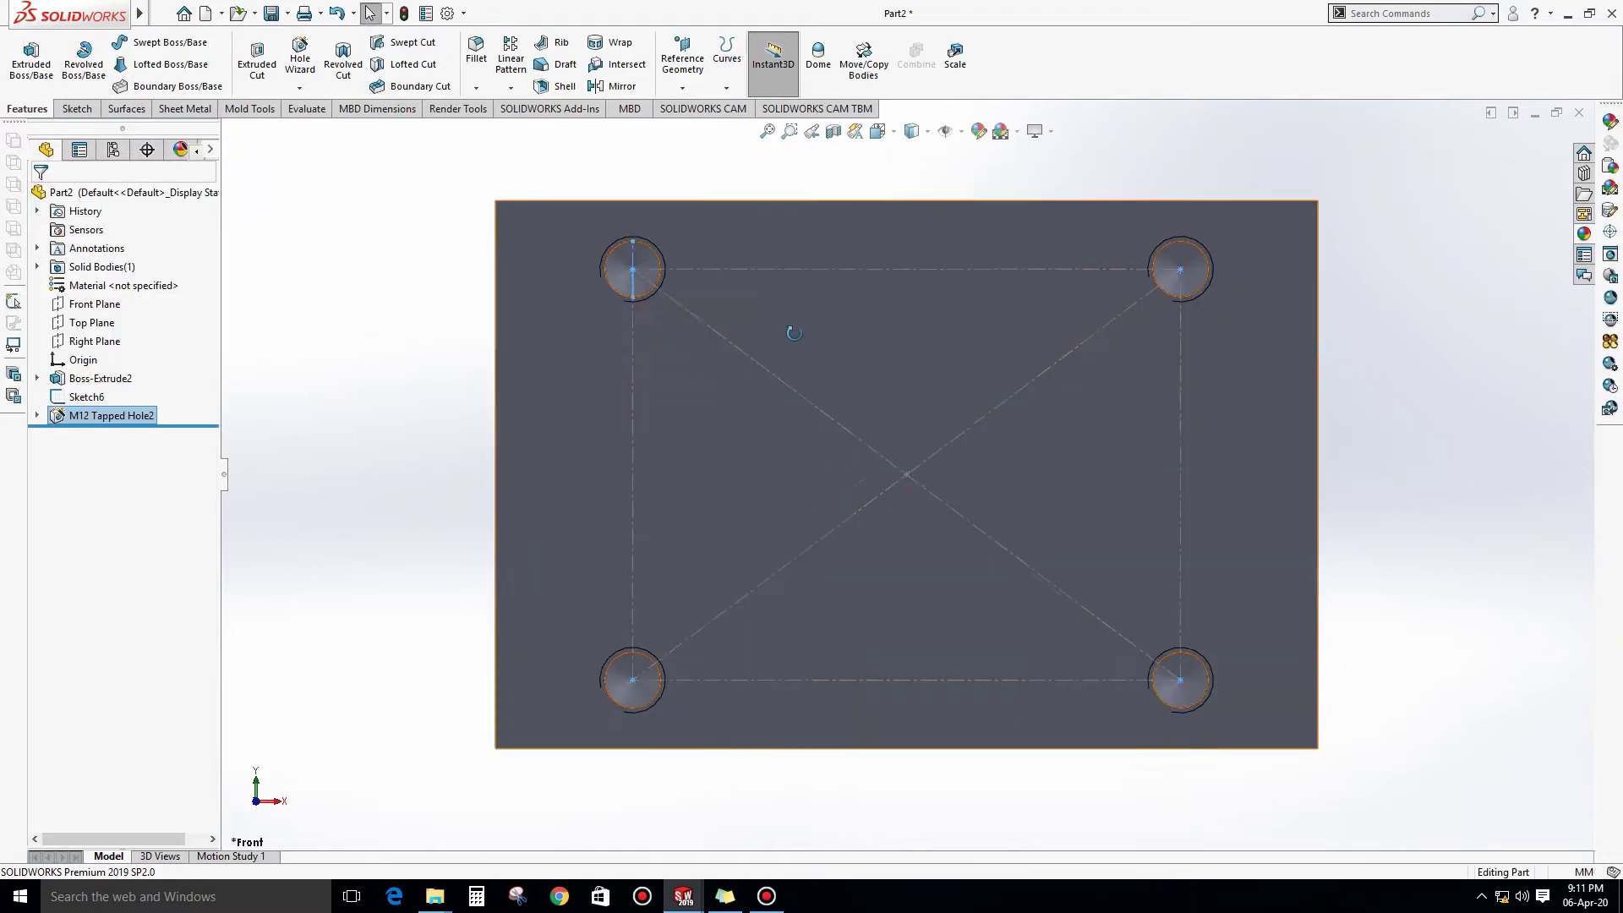
Orbit to inspect the holes, return to front view, and begin another hole feature.
middle_drag(786, 327, 801, 350)
key(space)
click(727, 473)
click(304, 75)
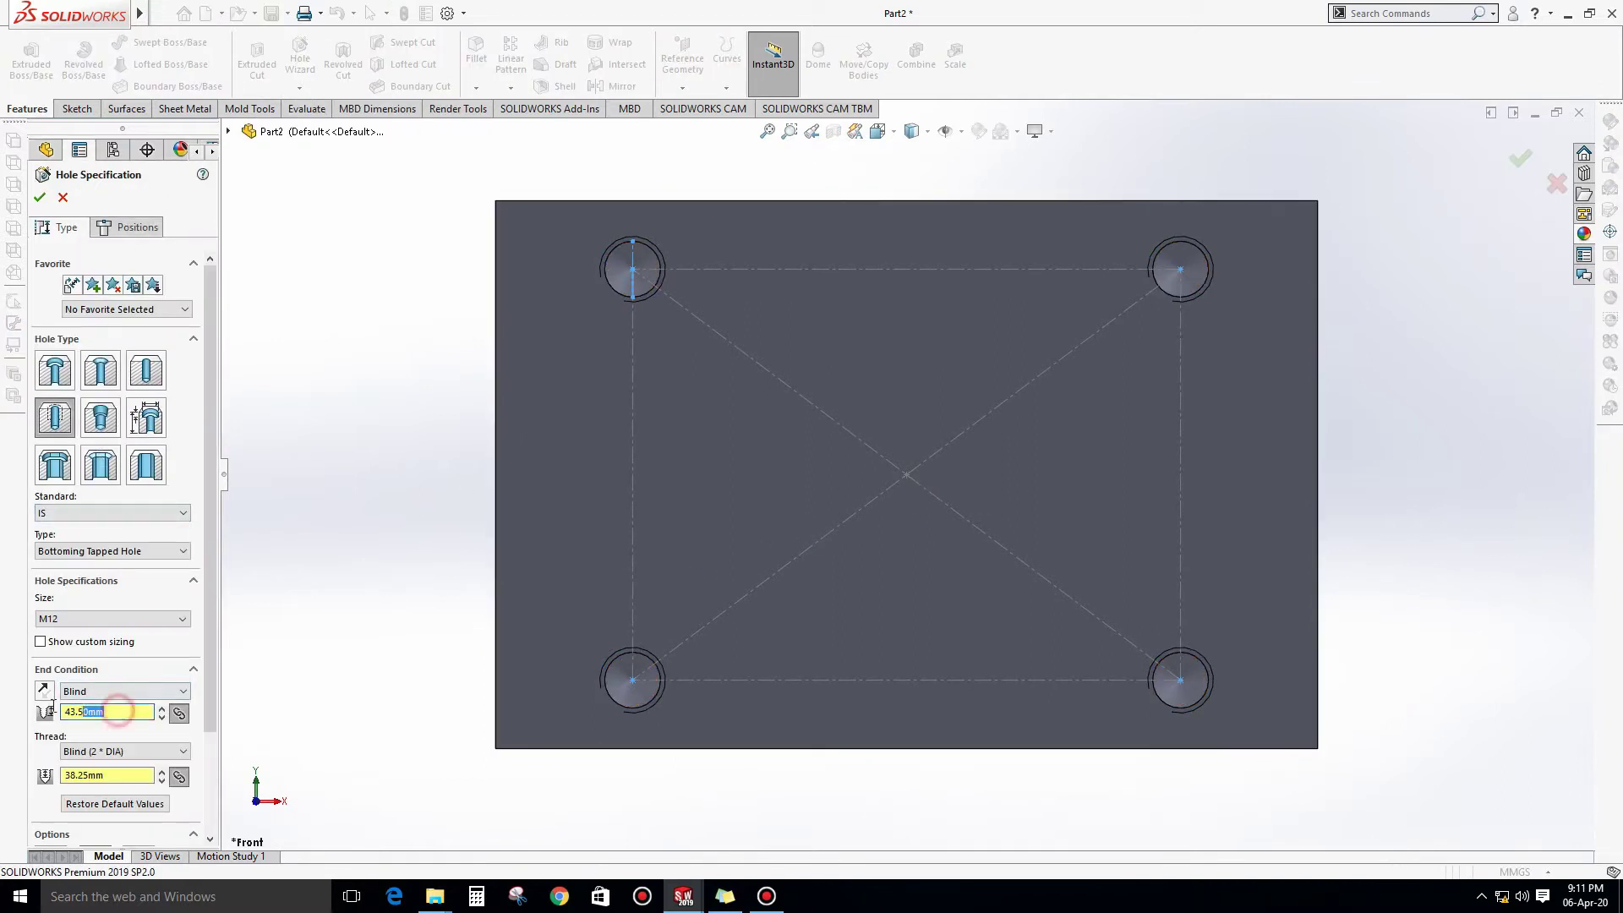
Place the M12 tapped hole at the block's centre origin, clearing the invalid-points warning.
click(123, 226)
click(906, 474)
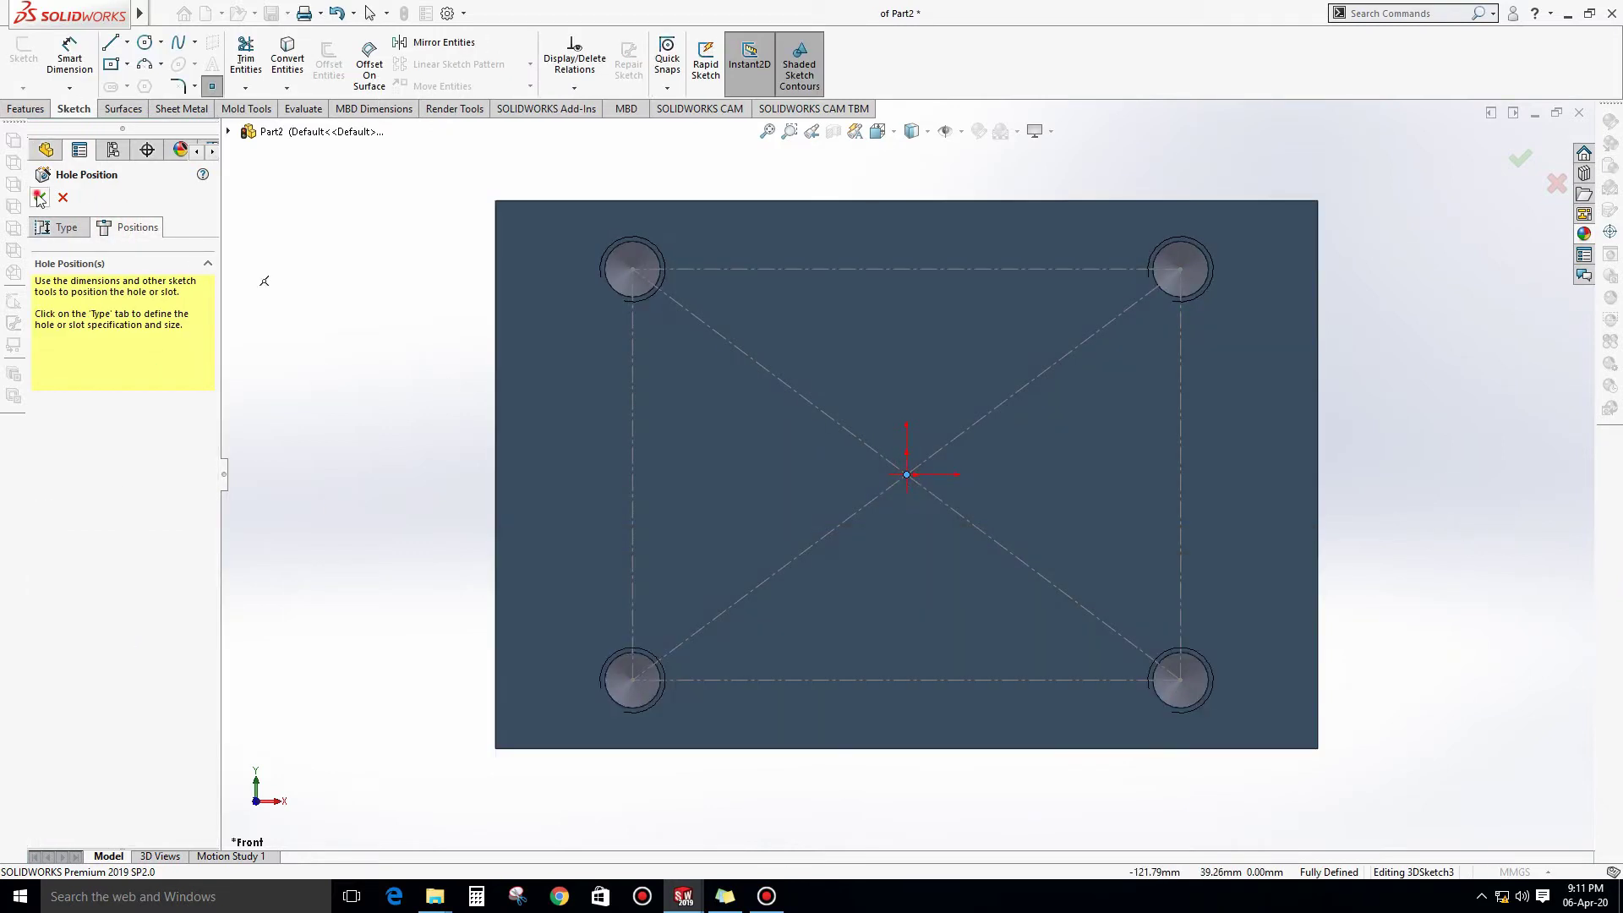
click(40, 197)
click(916, 455)
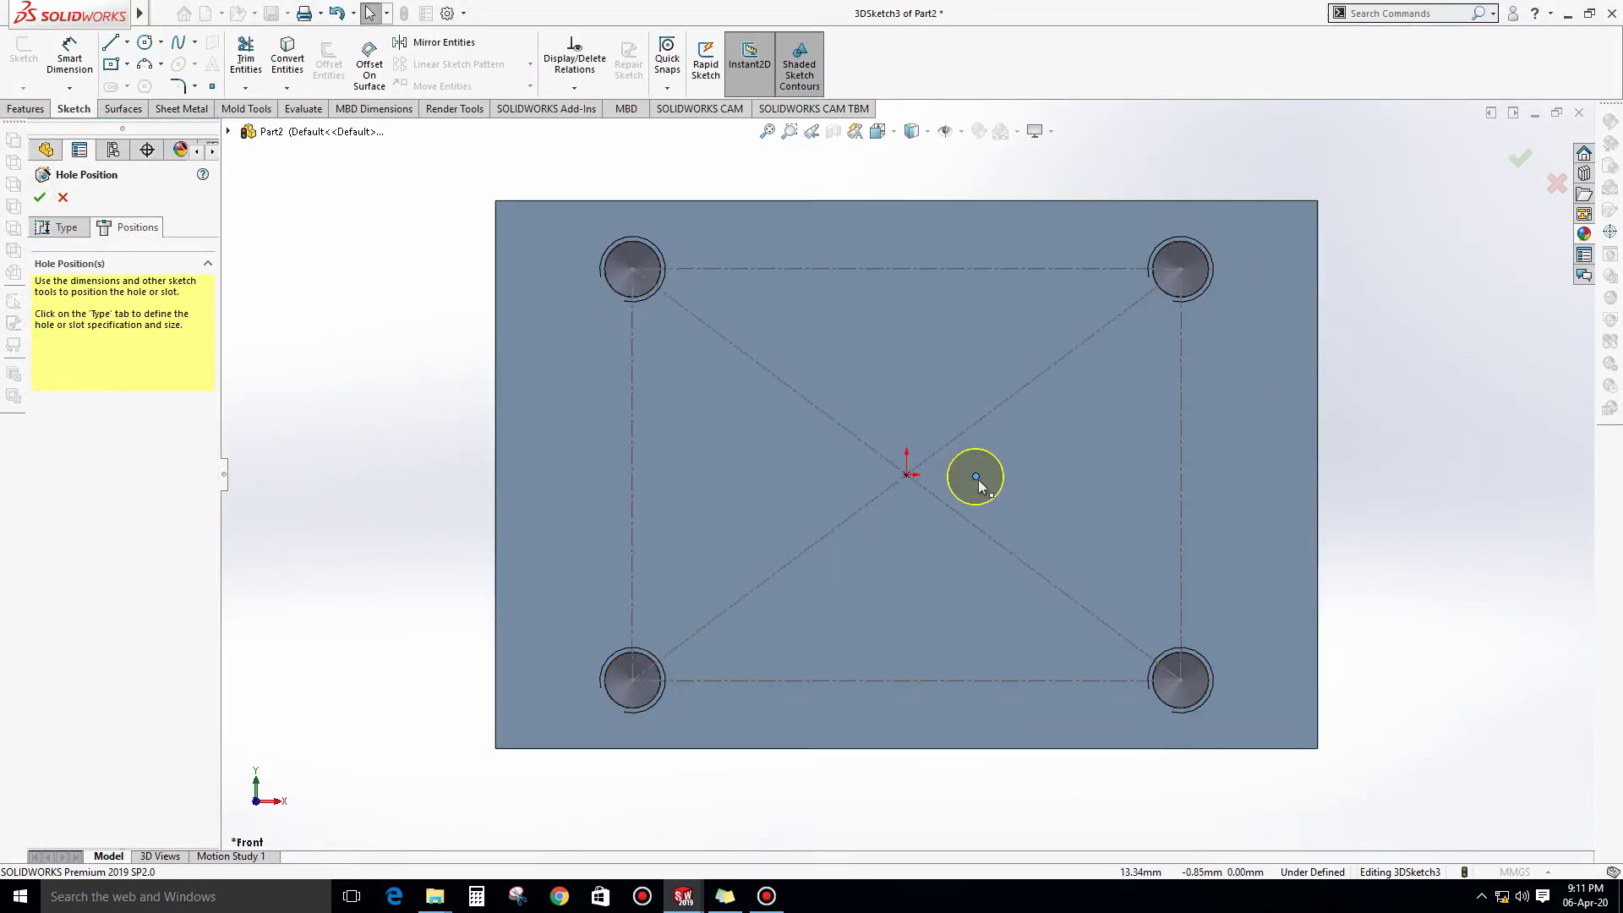
click(906, 474)
key(Return)
key(Return)
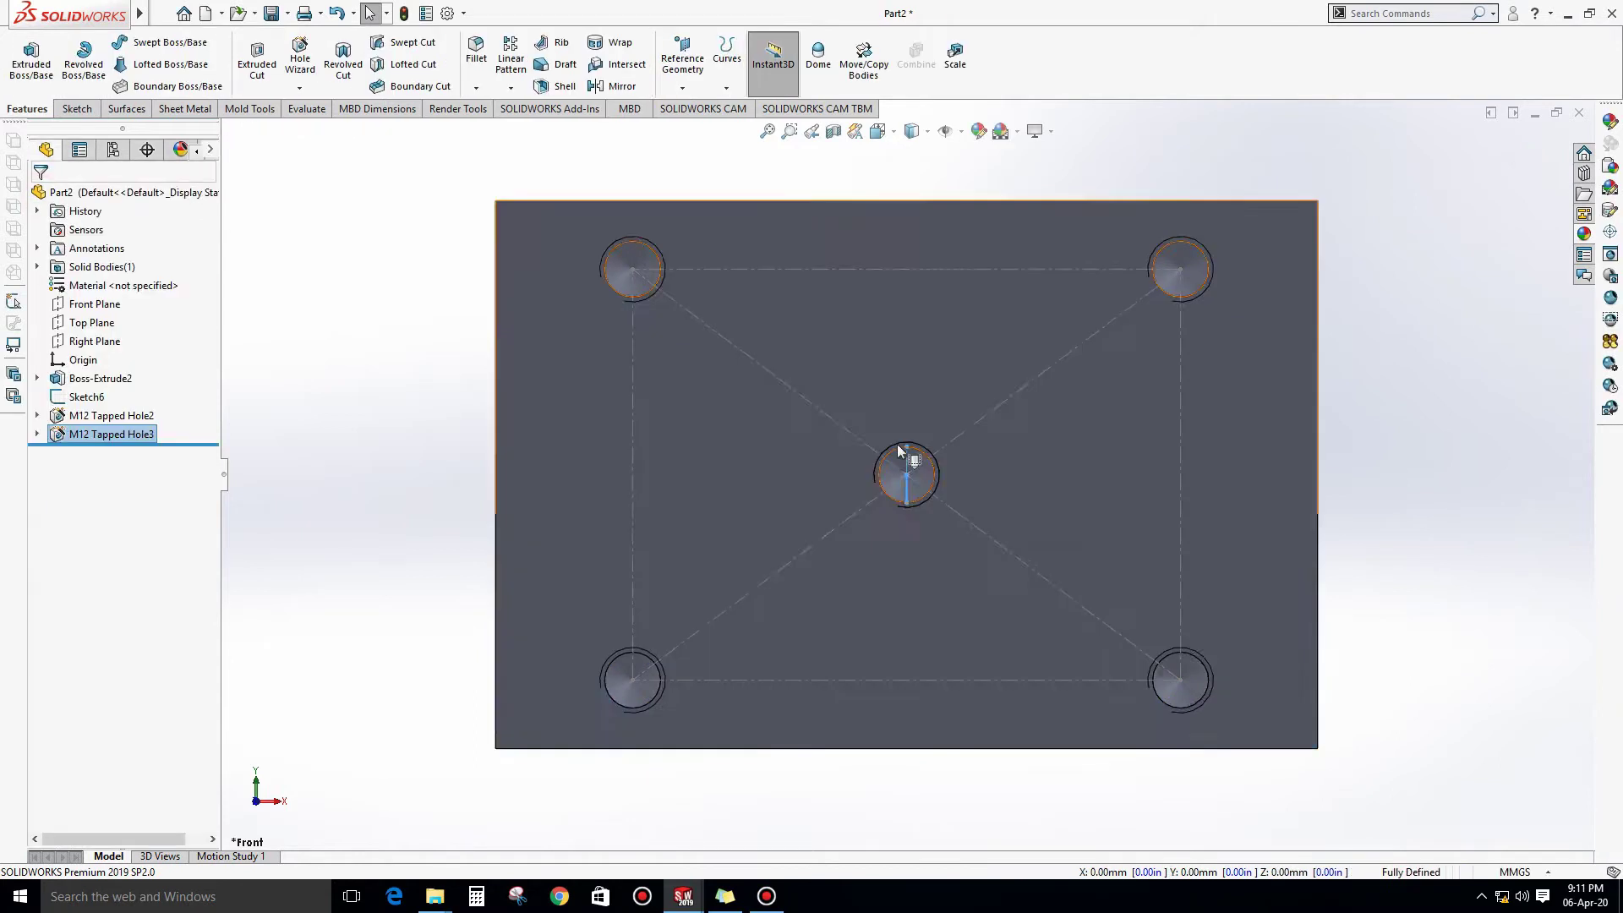
Compare hole depths in wireframe from below, then send the part to Mastercam.
middle_drag(839, 441, 932, 452)
key(space)
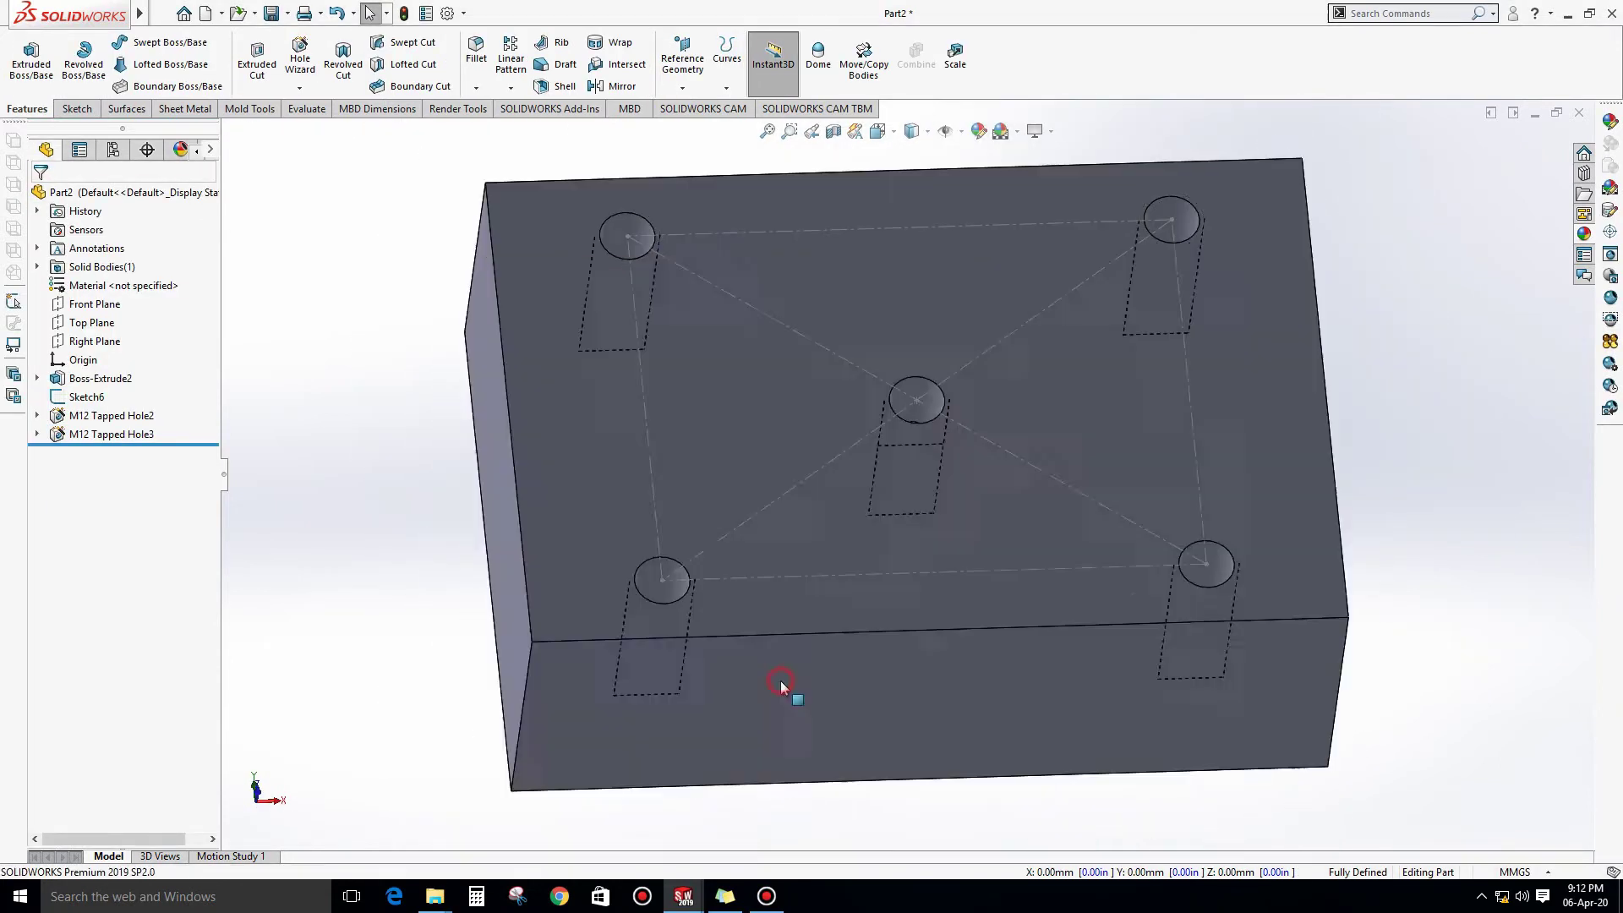
click(779, 677)
click(928, 131)
click(913, 274)
mouse_move(913, 253)
middle_down()
mouse_move(933, 516)
mouse_move(924, 490)
middle_up()
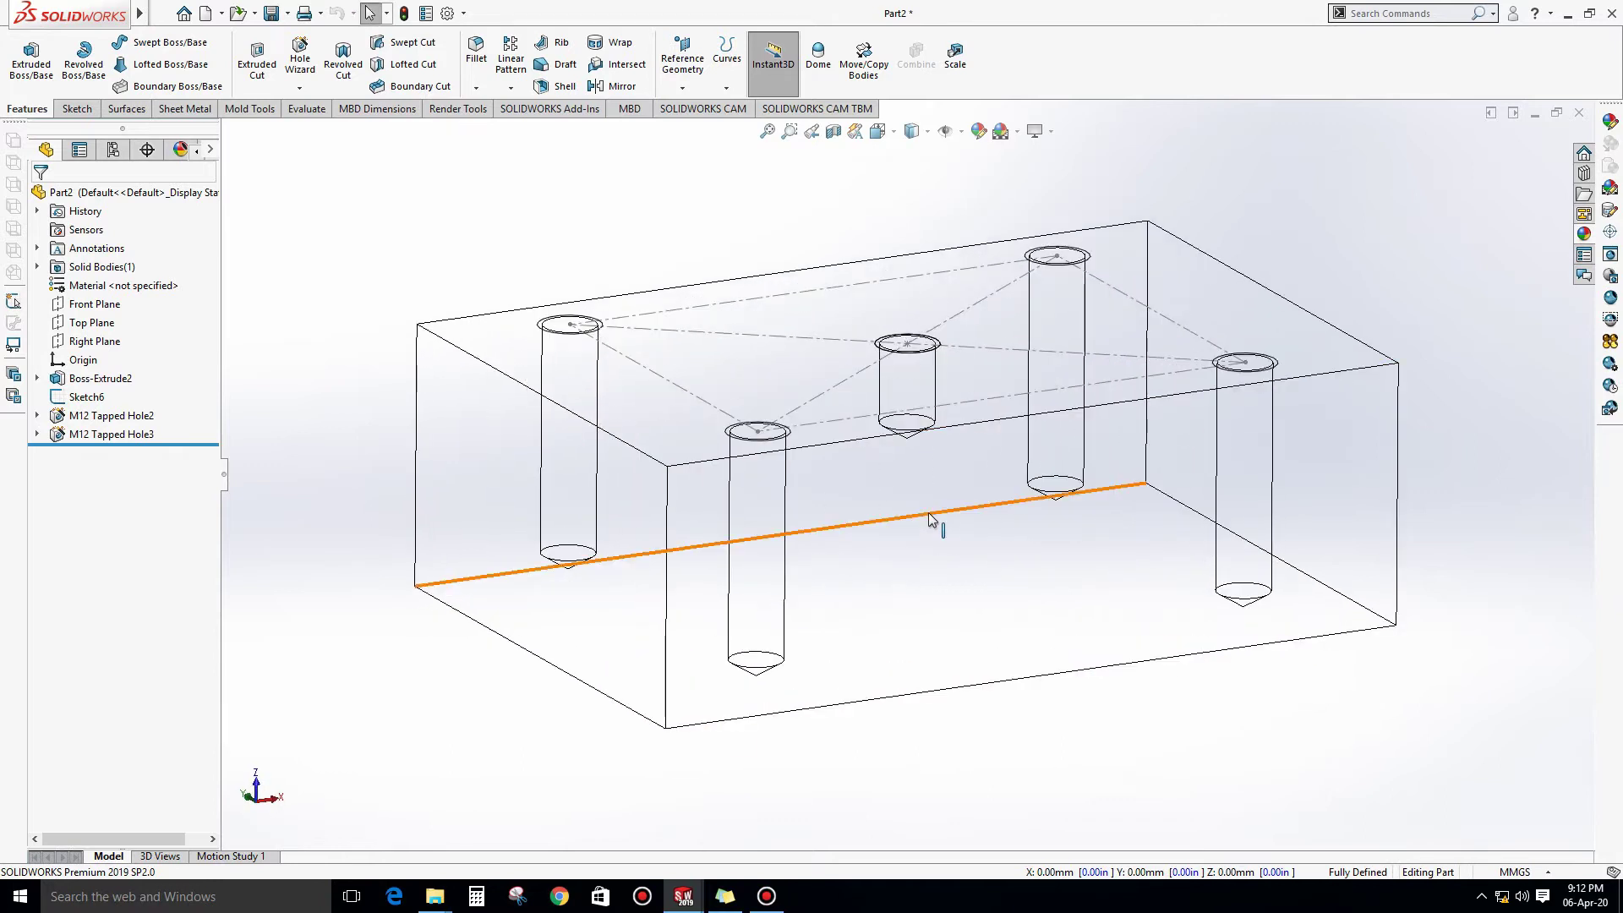
click(355, 12)
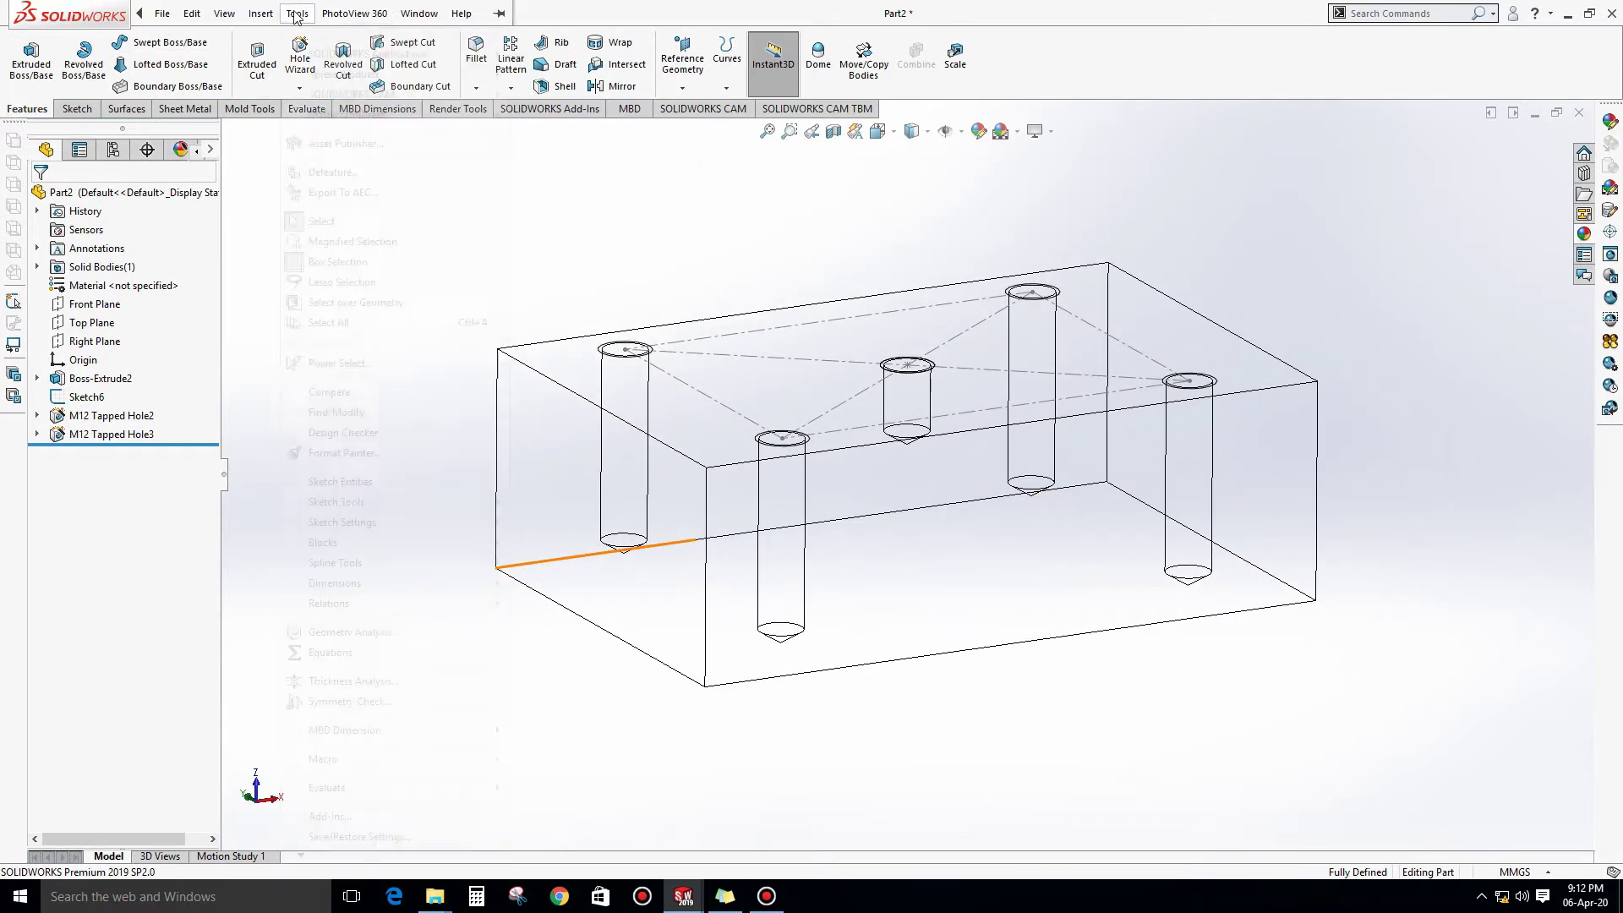
click(583, 116)
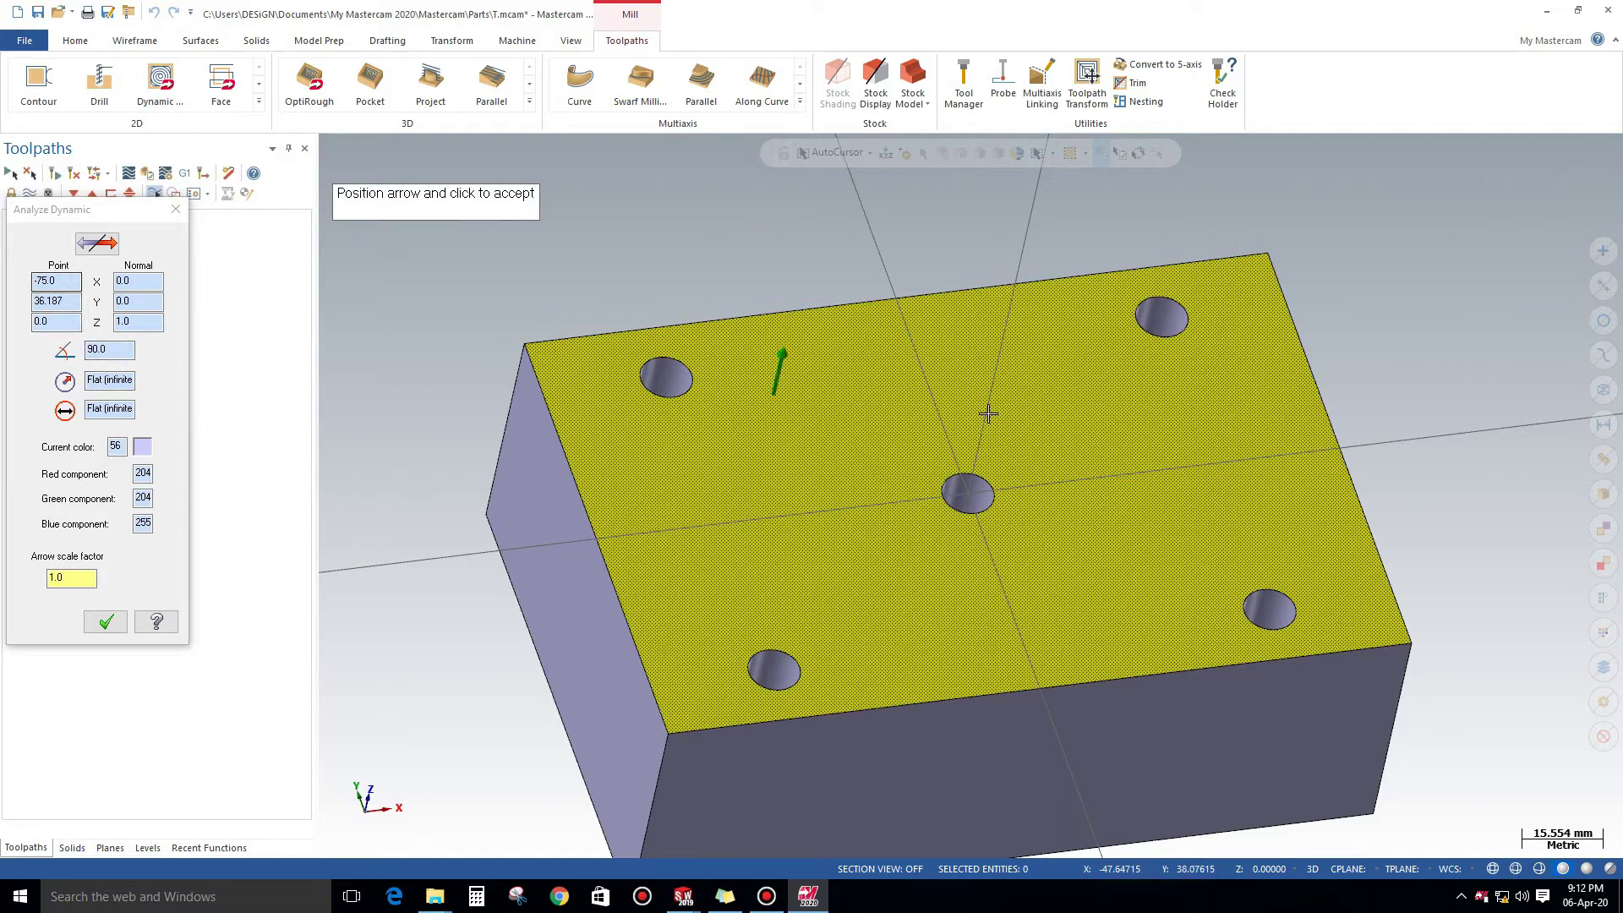
In Top view, create a drill toolpath on the four corner holes.
key(Escape)
key(alt+1)
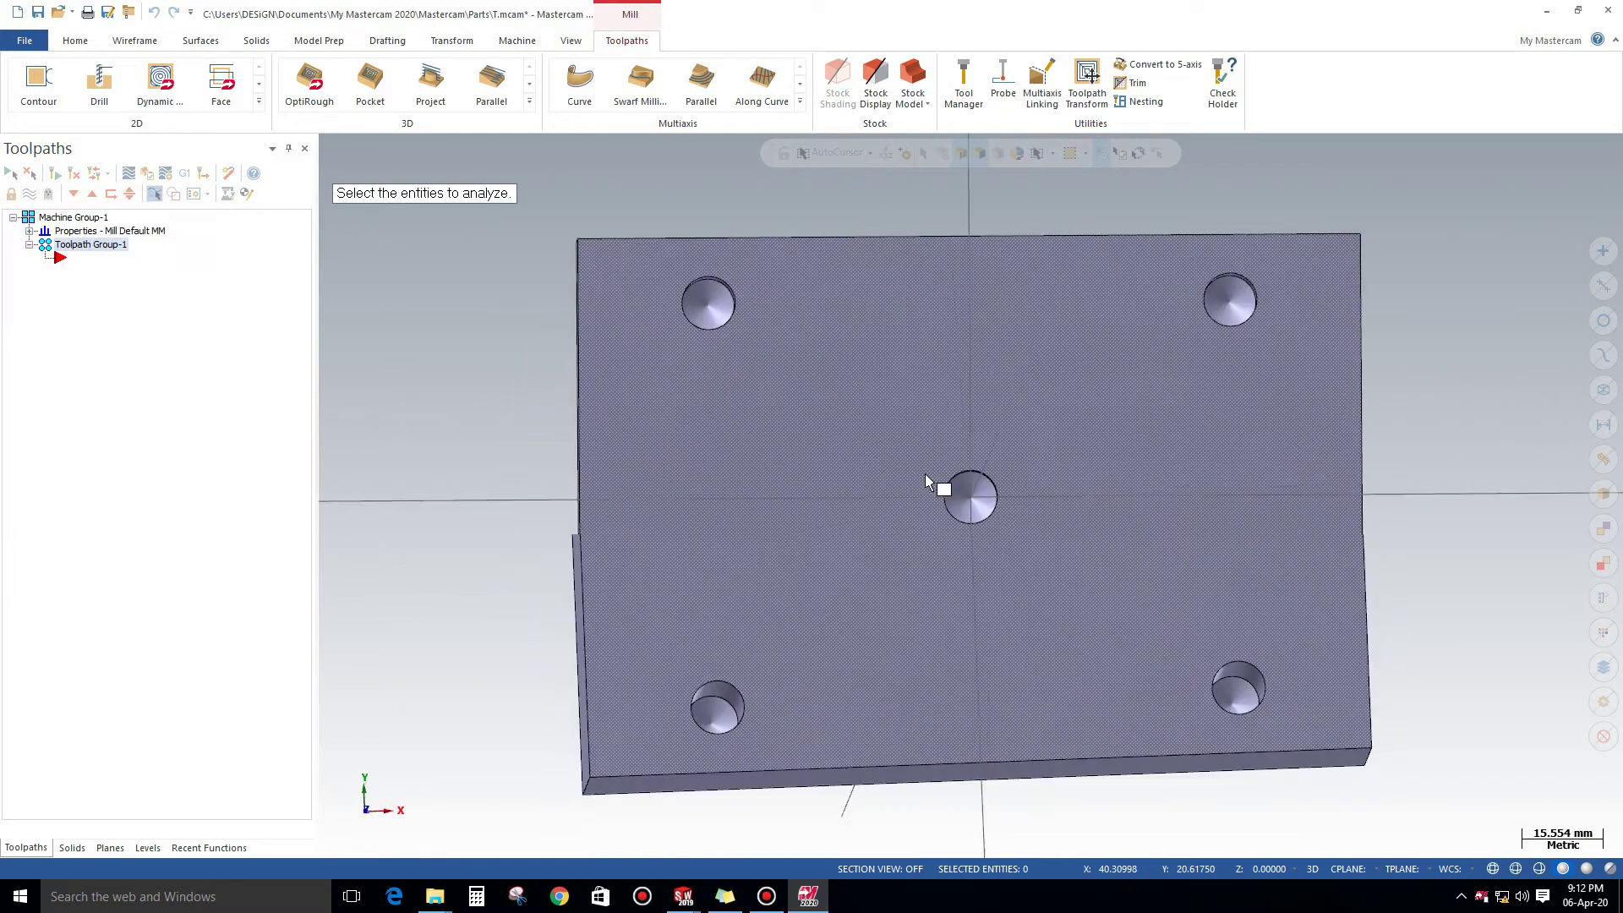
click(99, 85)
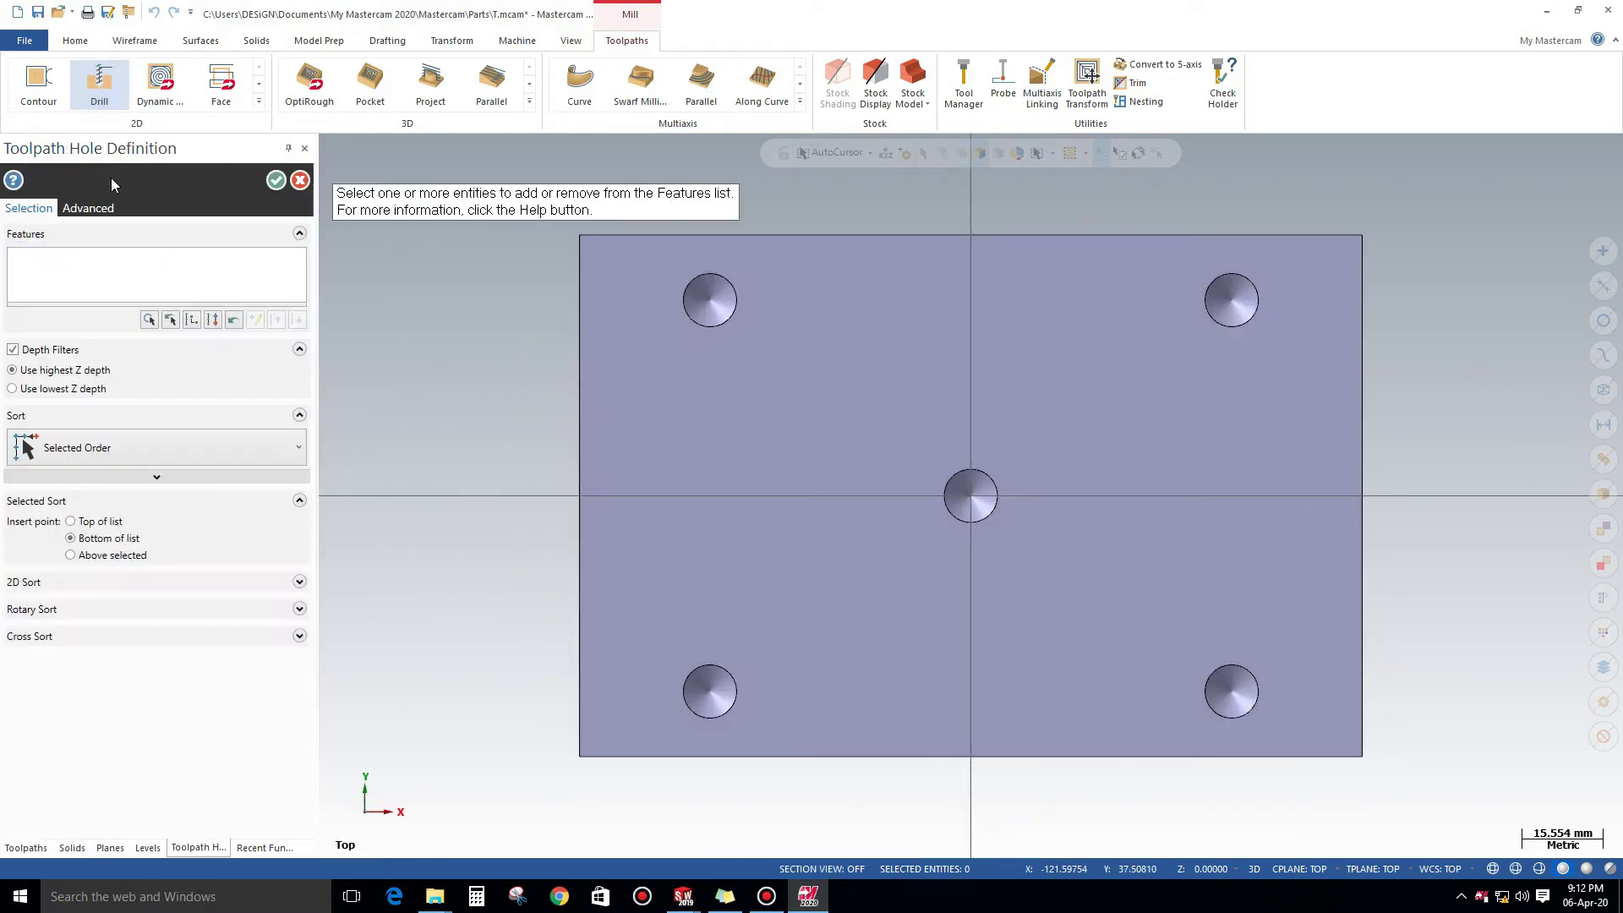
click(723, 325)
click(1214, 316)
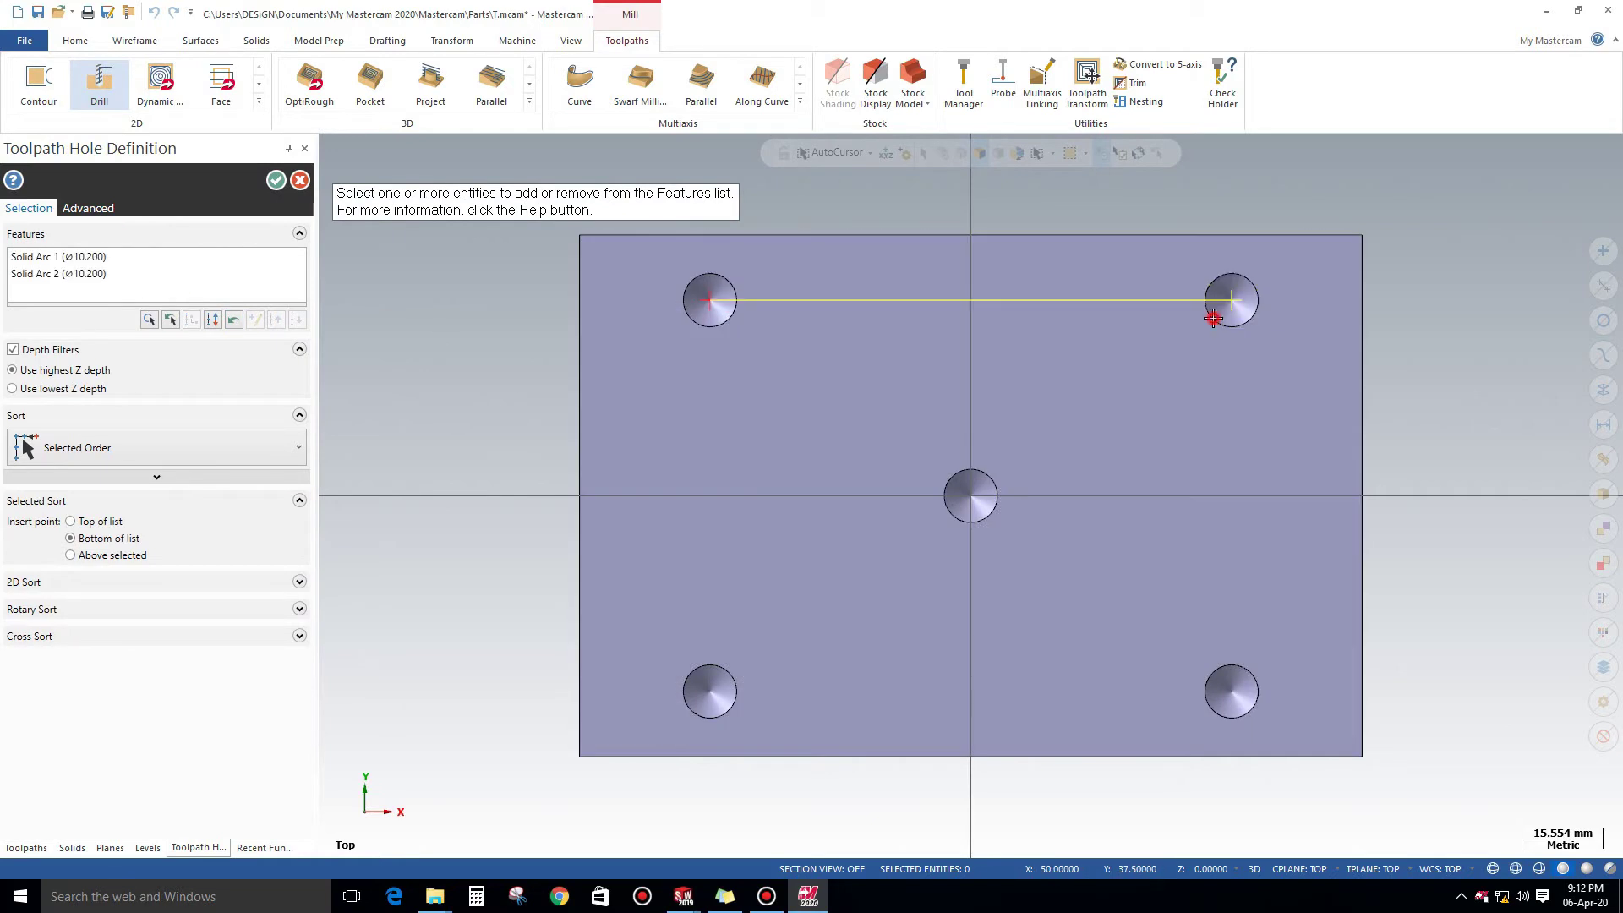
click(729, 674)
click(1221, 681)
middle_drag(840, 605, 837, 575)
click(276, 180)
Start creating a new tool from the toolpath's tool list.
click(59, 257)
right_click(326, 336)
click(341, 361)
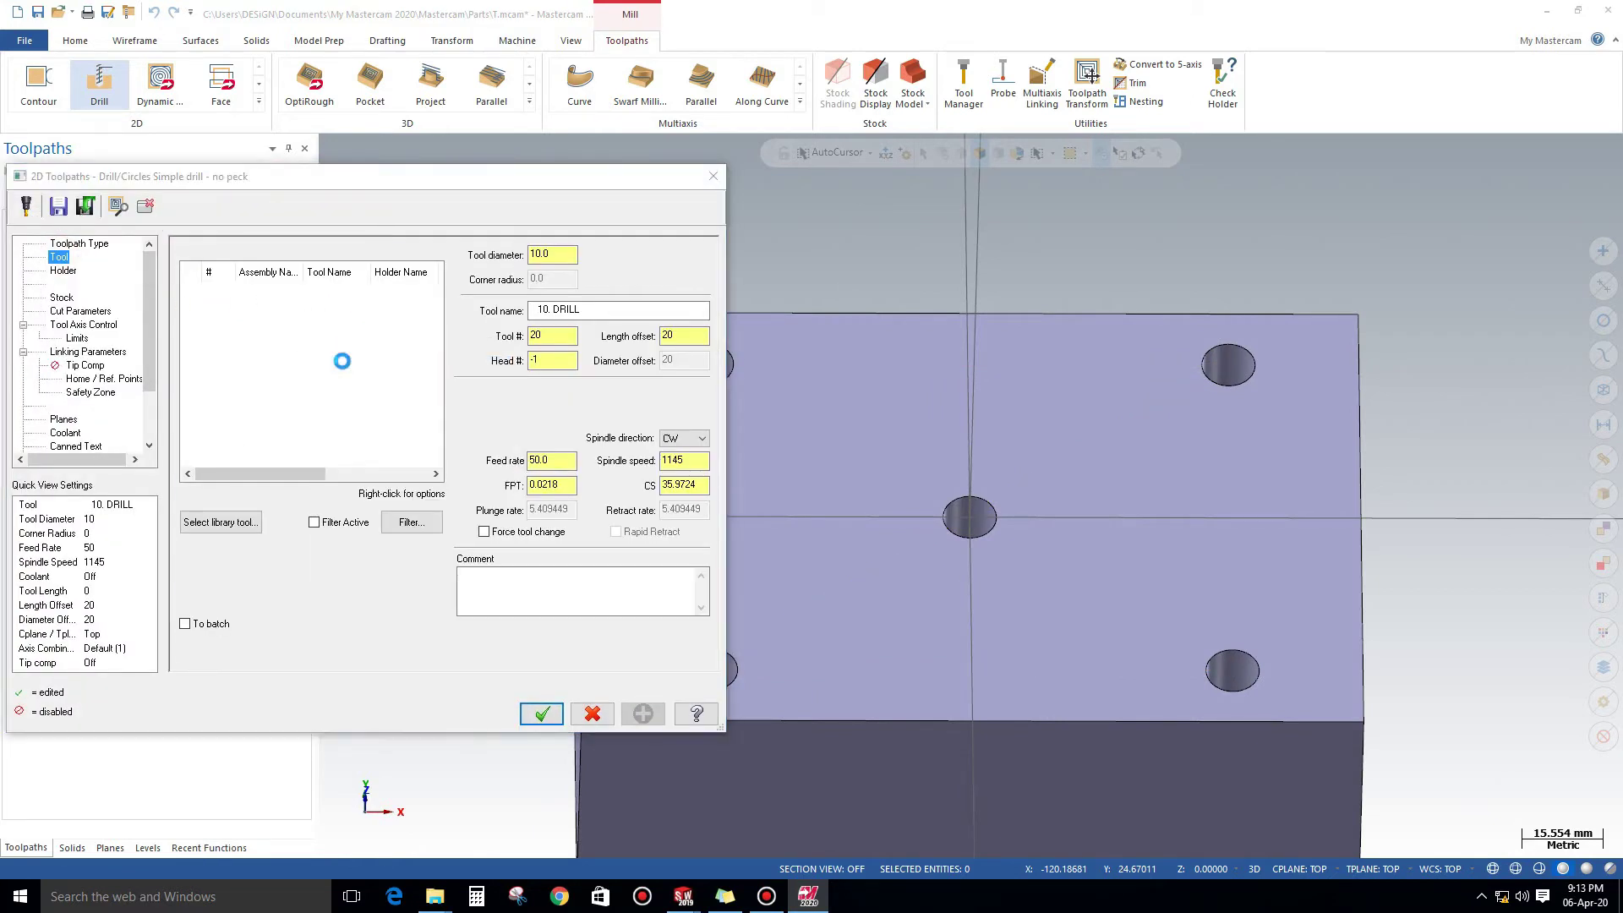
Define a new 2.00 standard-size centre drill, after abandoning a first drill definition.
double_click(320, 561)
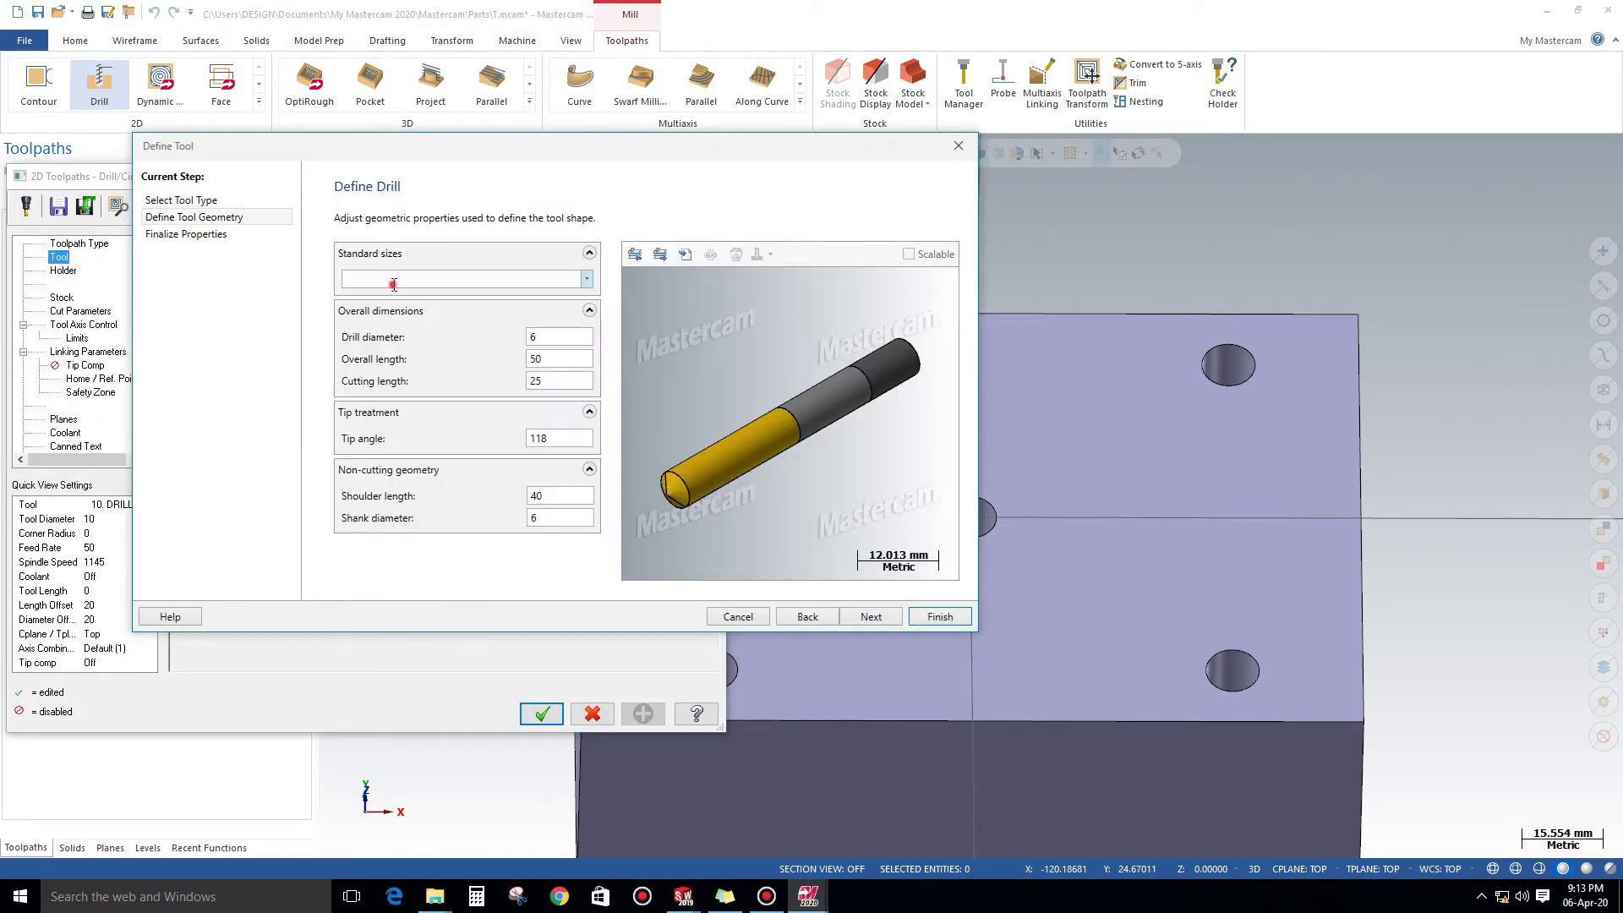
click(590, 281)
key(Escape)
key(Escape)
right_click(283, 340)
click(316, 376)
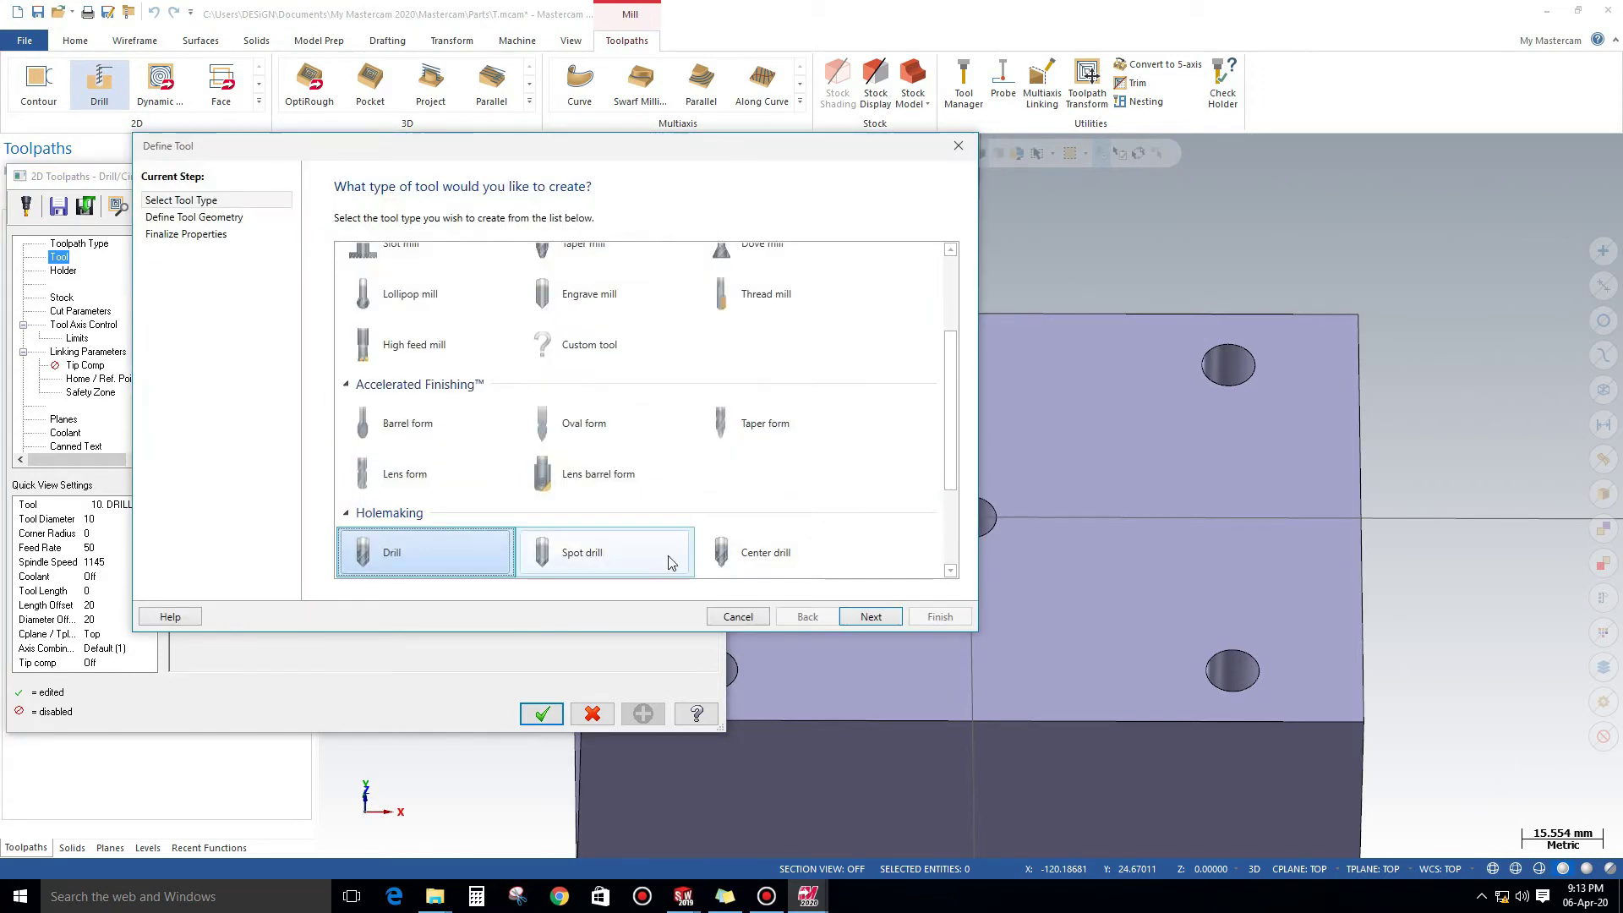
double_click(591, 552)
click(590, 281)
click(380, 382)
click(589, 282)
click(379, 408)
click(940, 616)
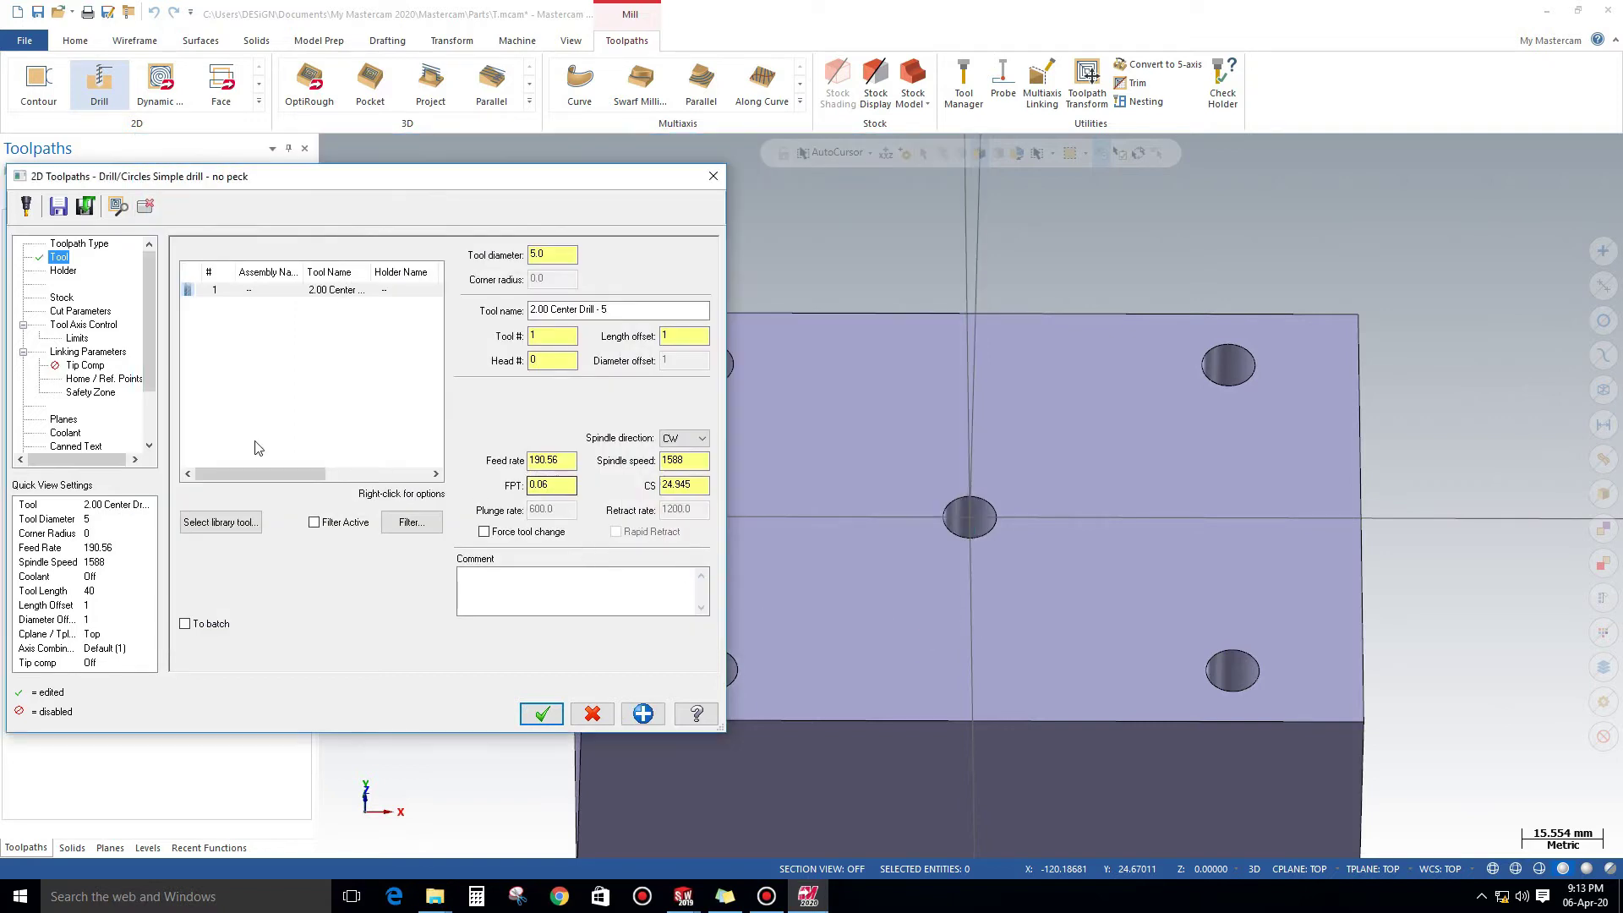
Give the toolpath a new 10.2 Jobber drill as tool 2.
click(76, 311)
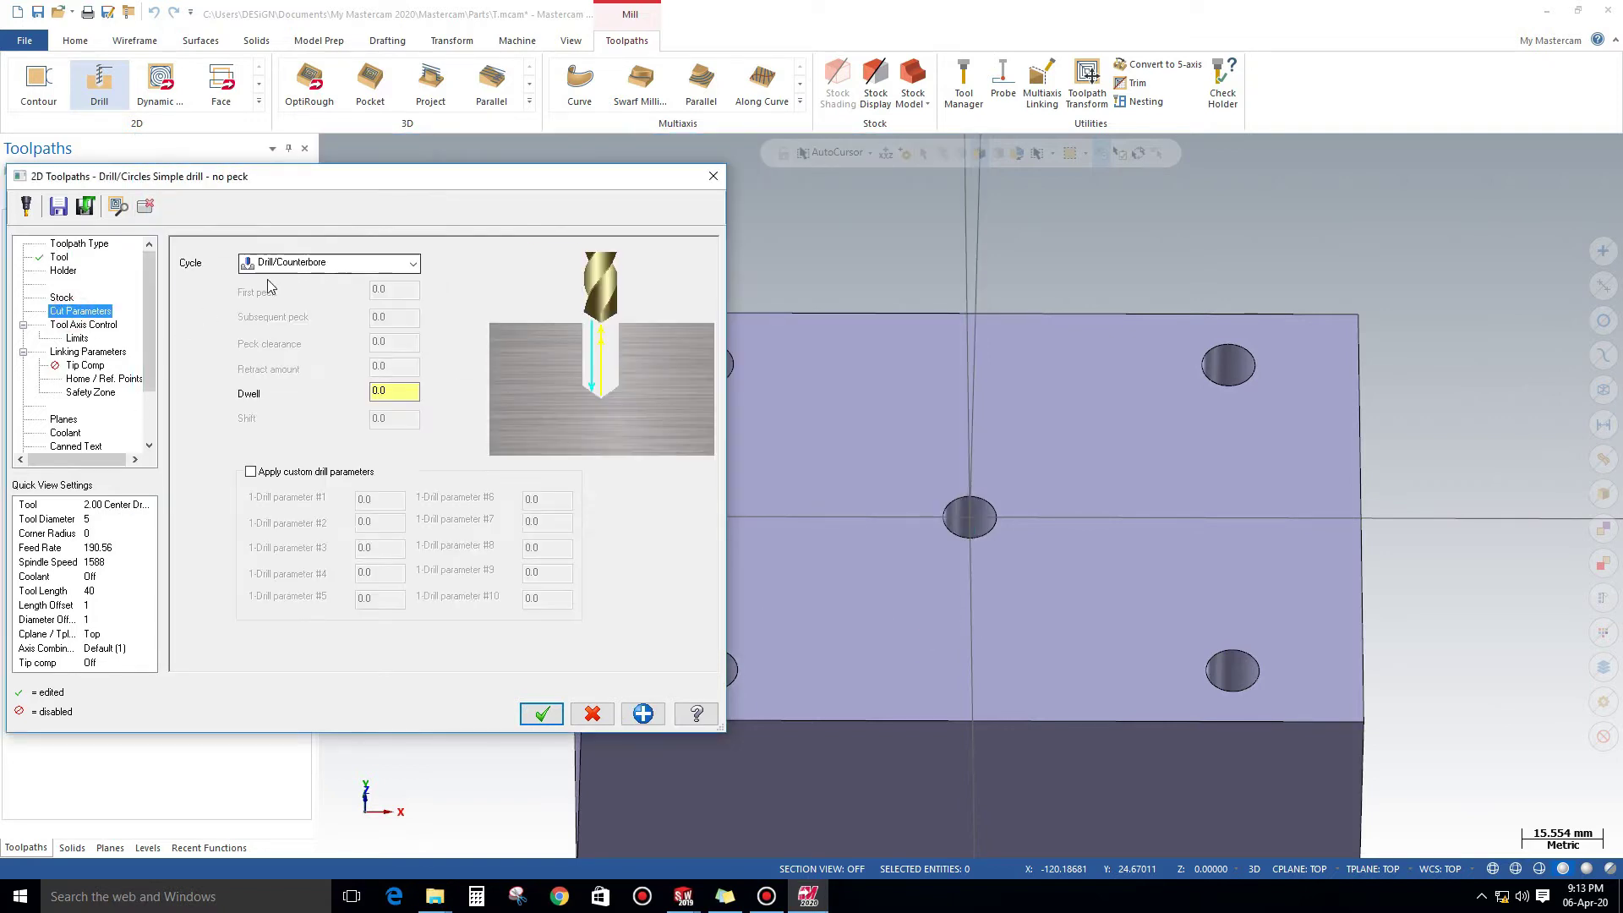
click(88, 352)
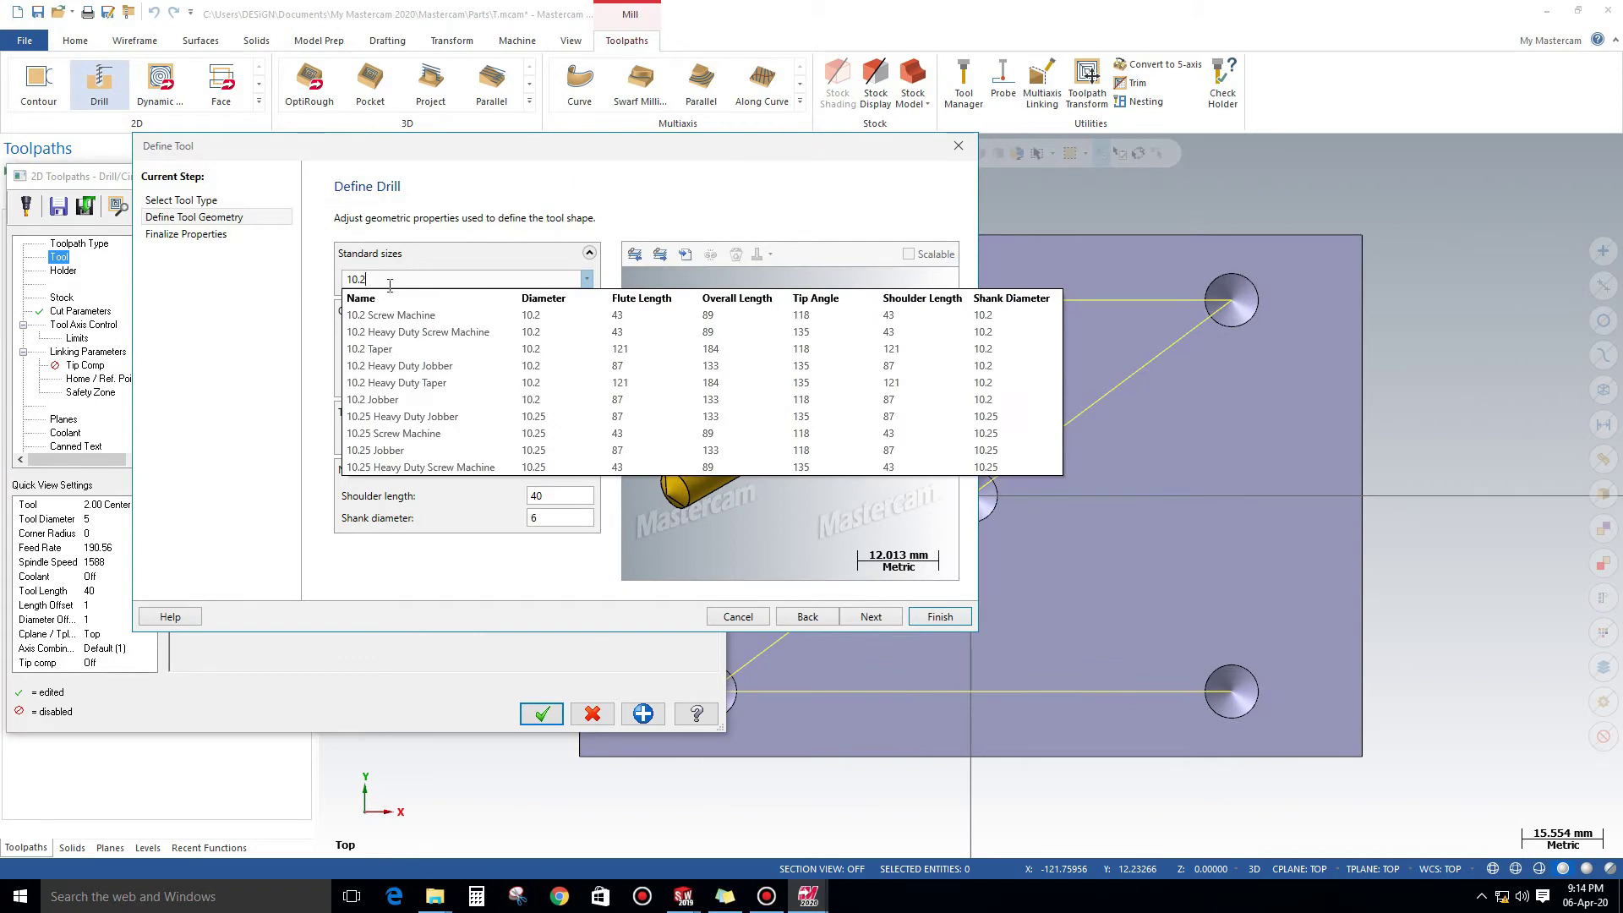
click(397, 400)
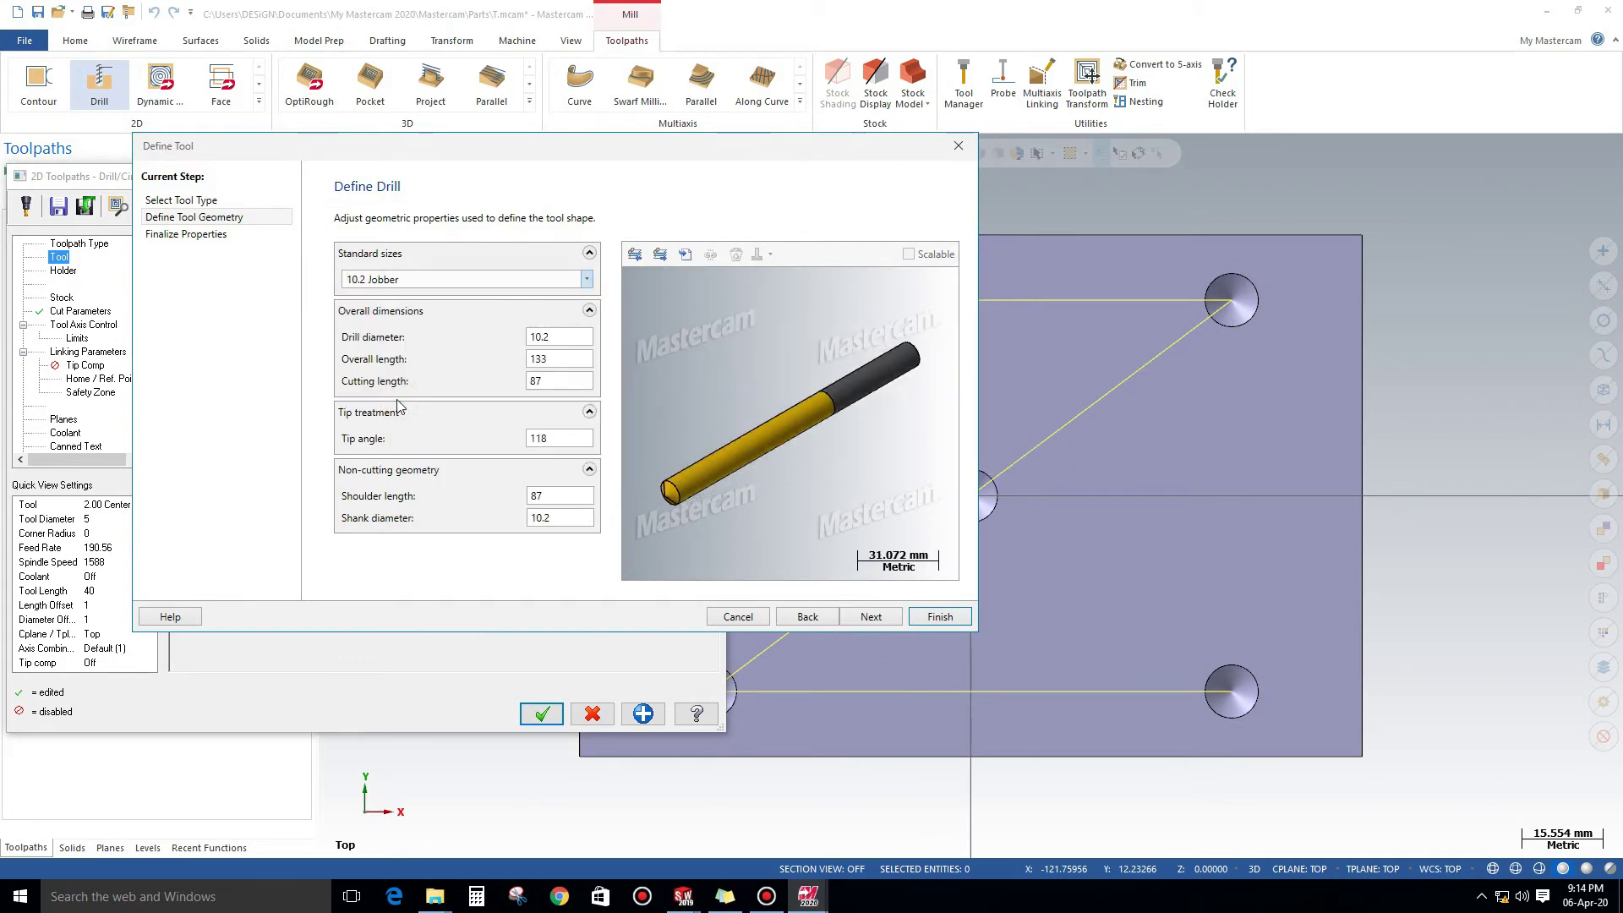
click(920, 617)
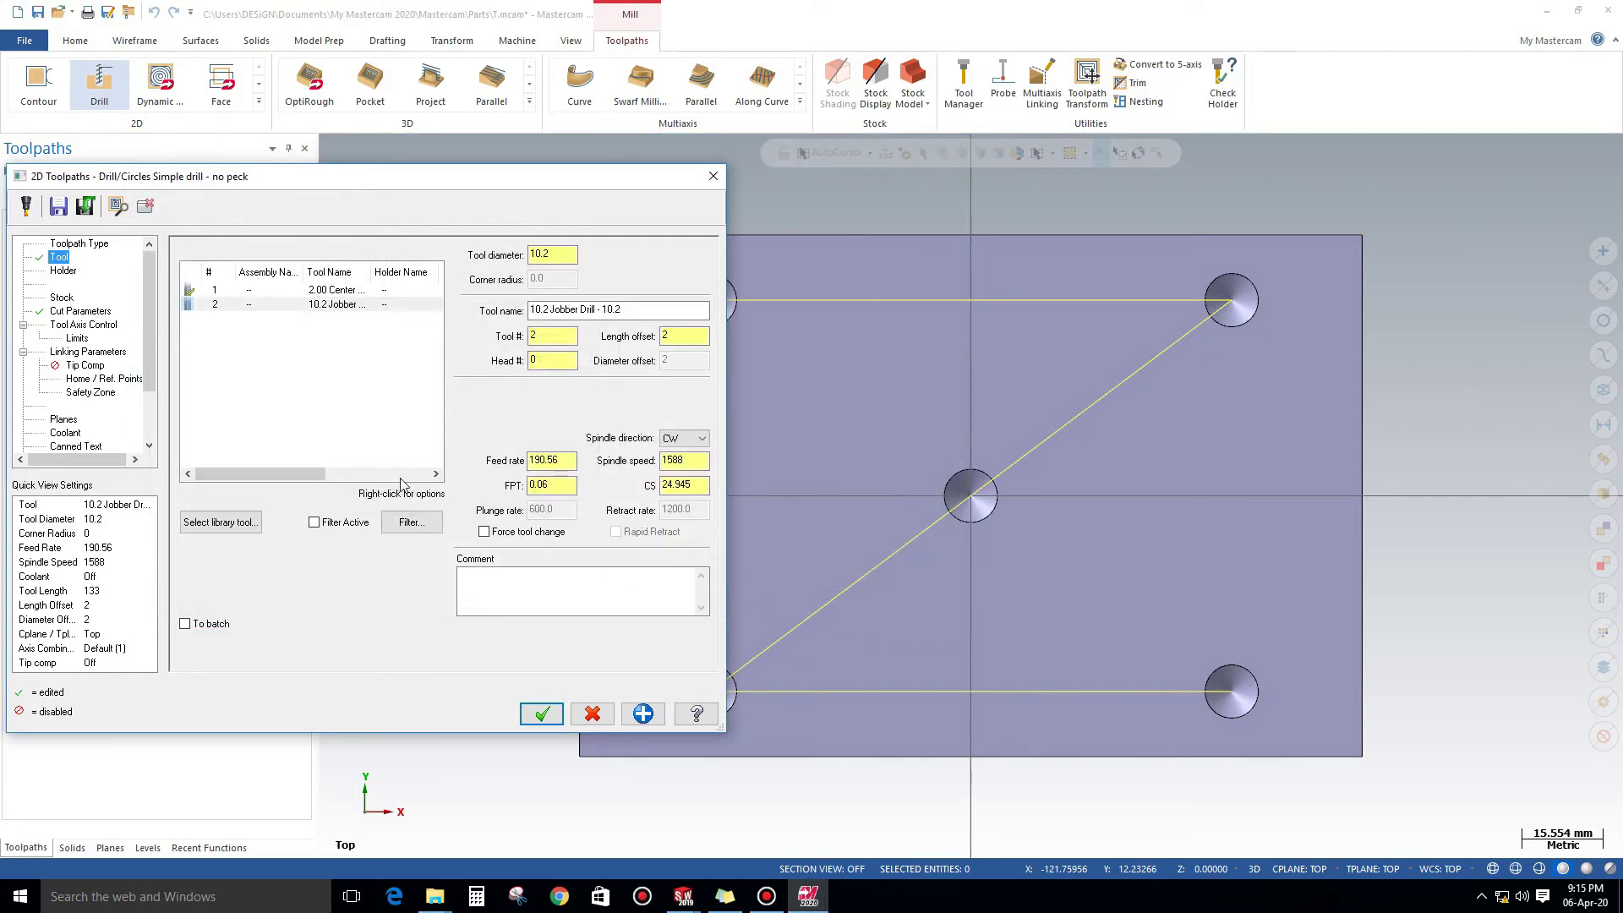
click(84, 352)
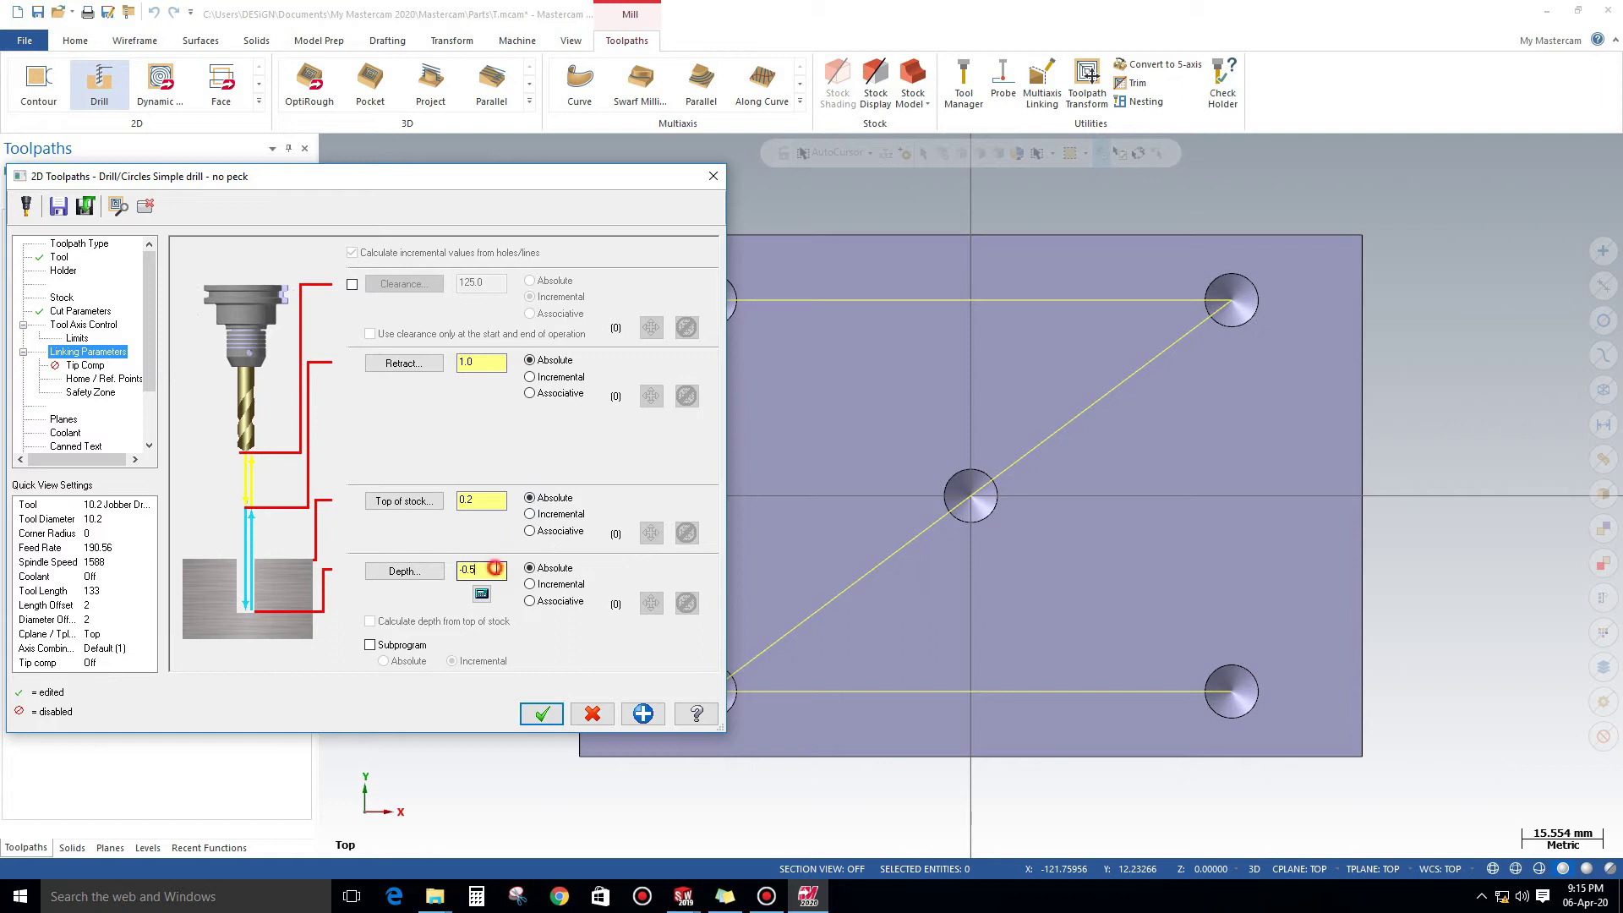
Set drill depth to -43.5 by picking the lower-left hole's bottom in Top view, and accept.
click(434, 580)
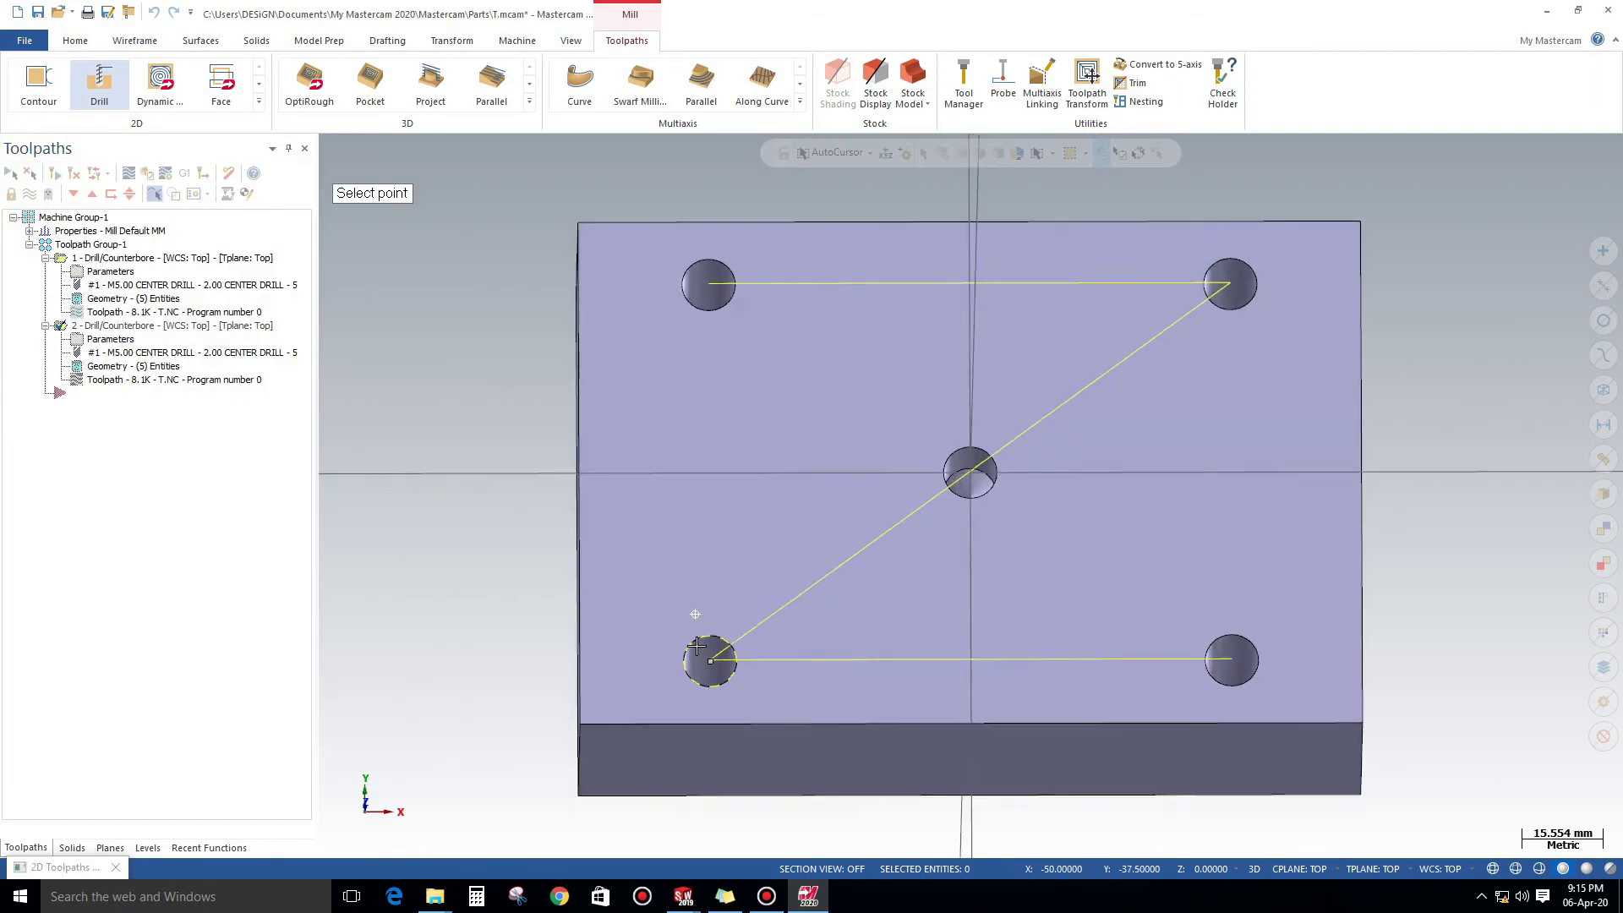
scroll(705, 668, up, 3)
scroll(700, 708, up, 2)
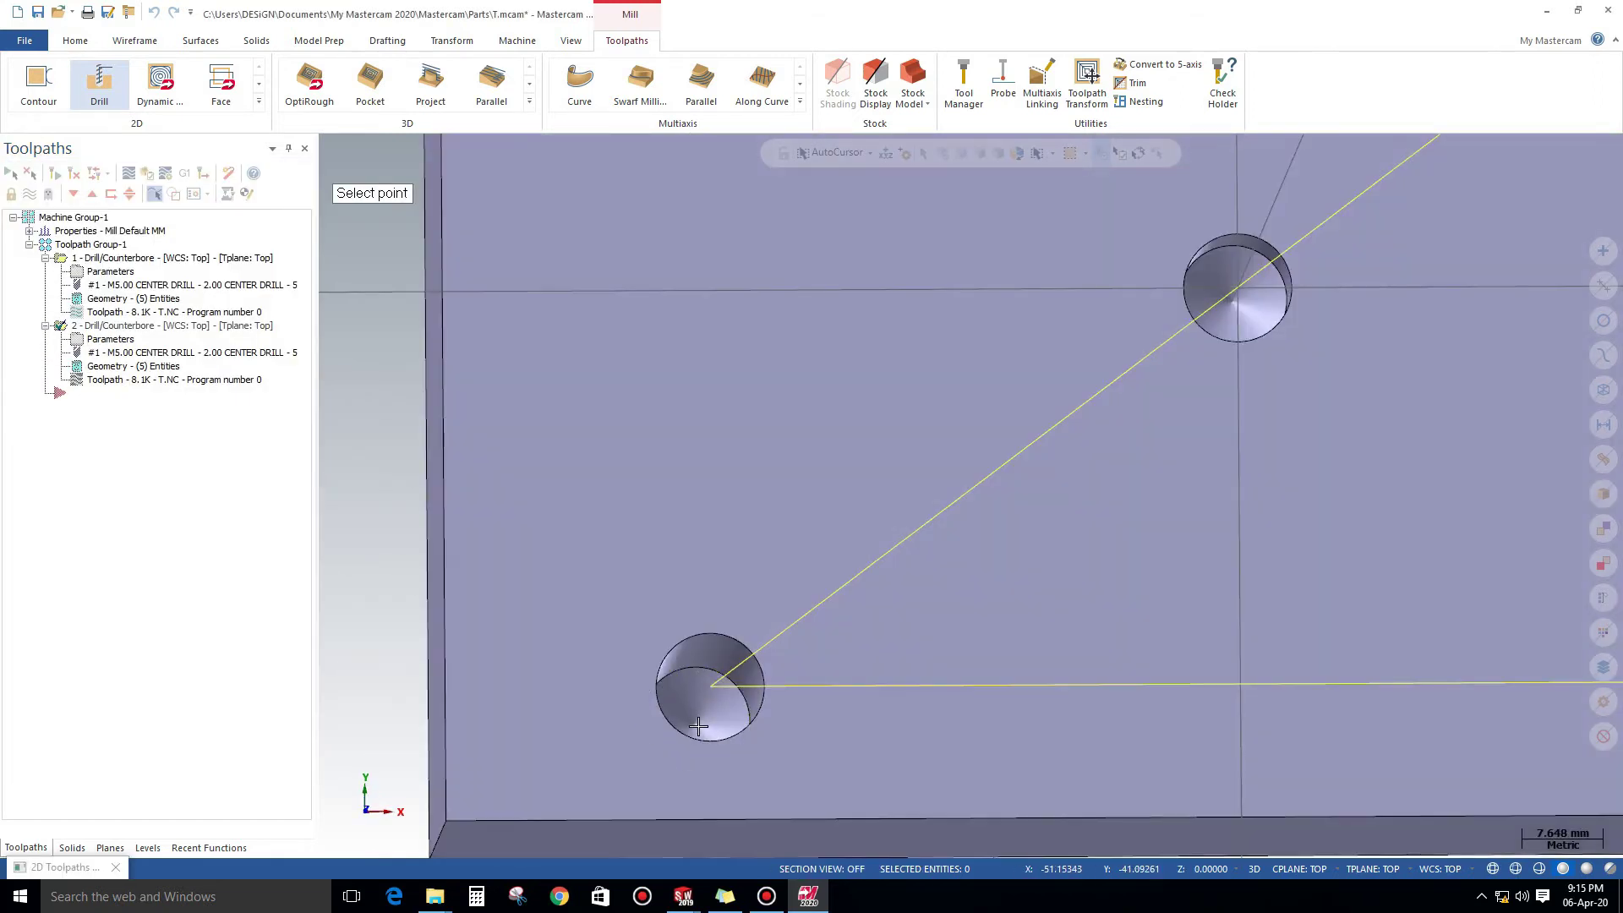
scroll(698, 723, up, 2)
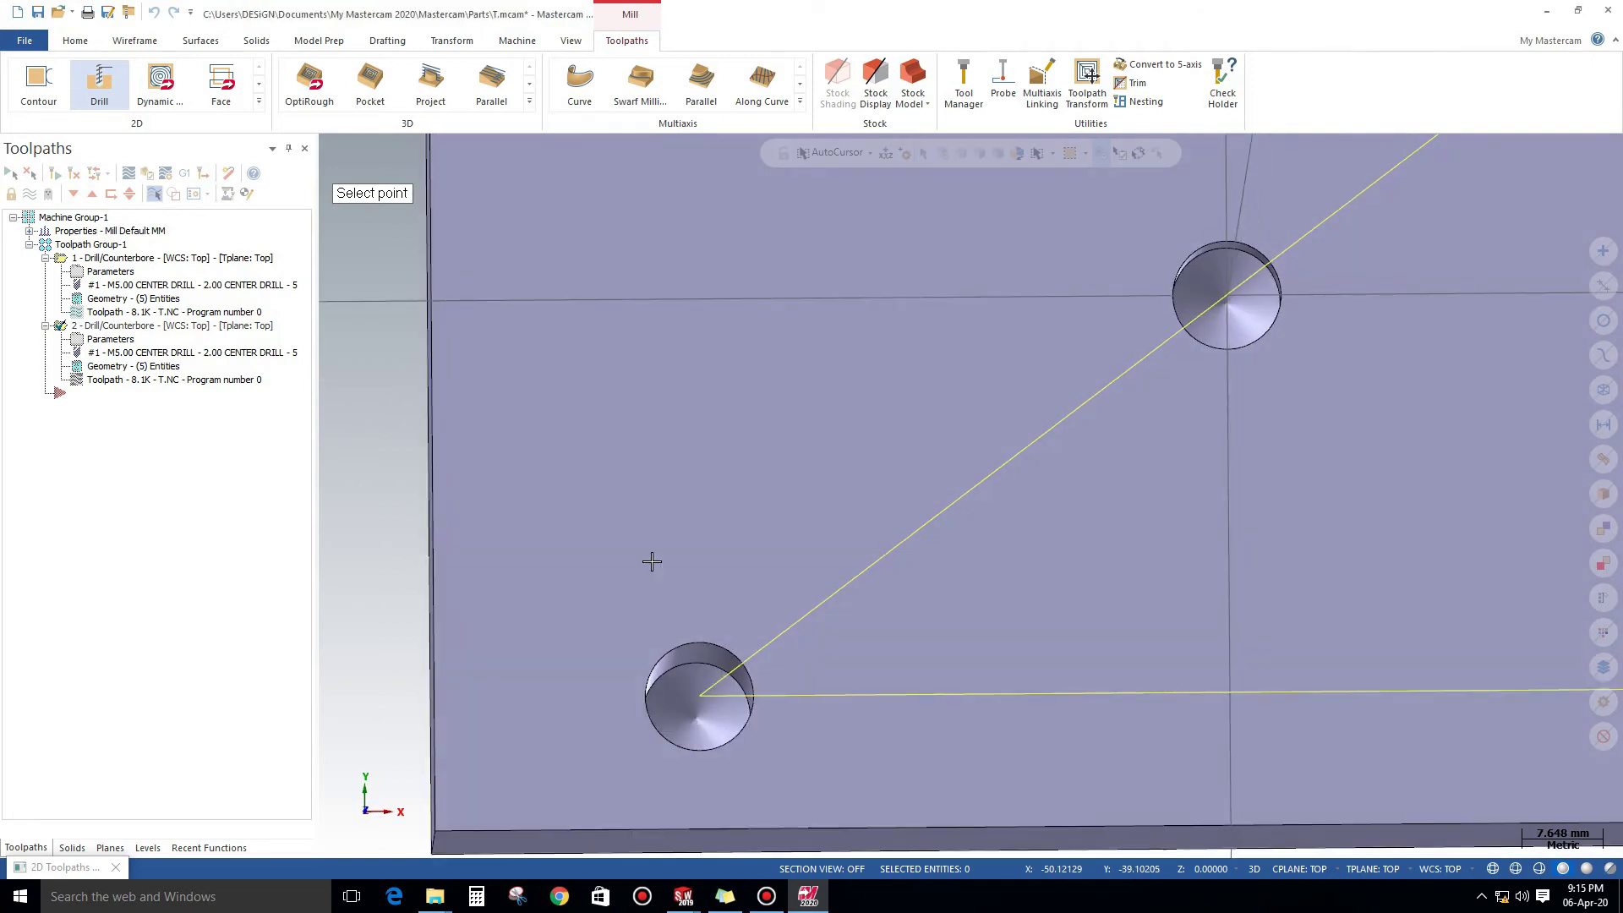
right_click(419, 418)
click(477, 510)
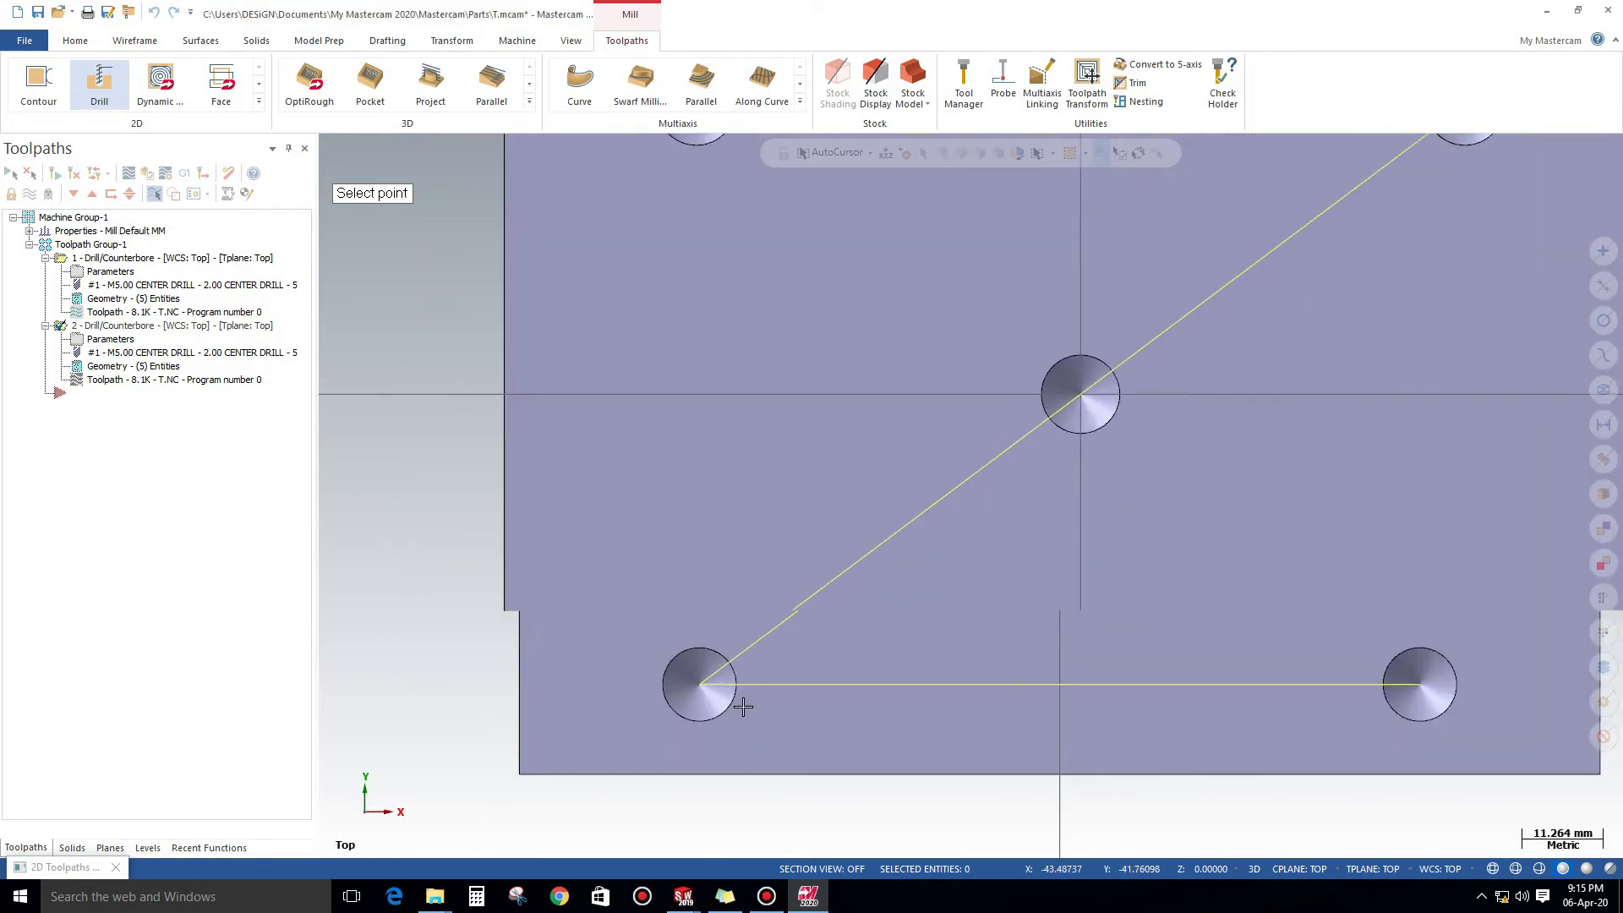
scroll(697, 683, up, 2)
scroll(697, 683, up, 1)
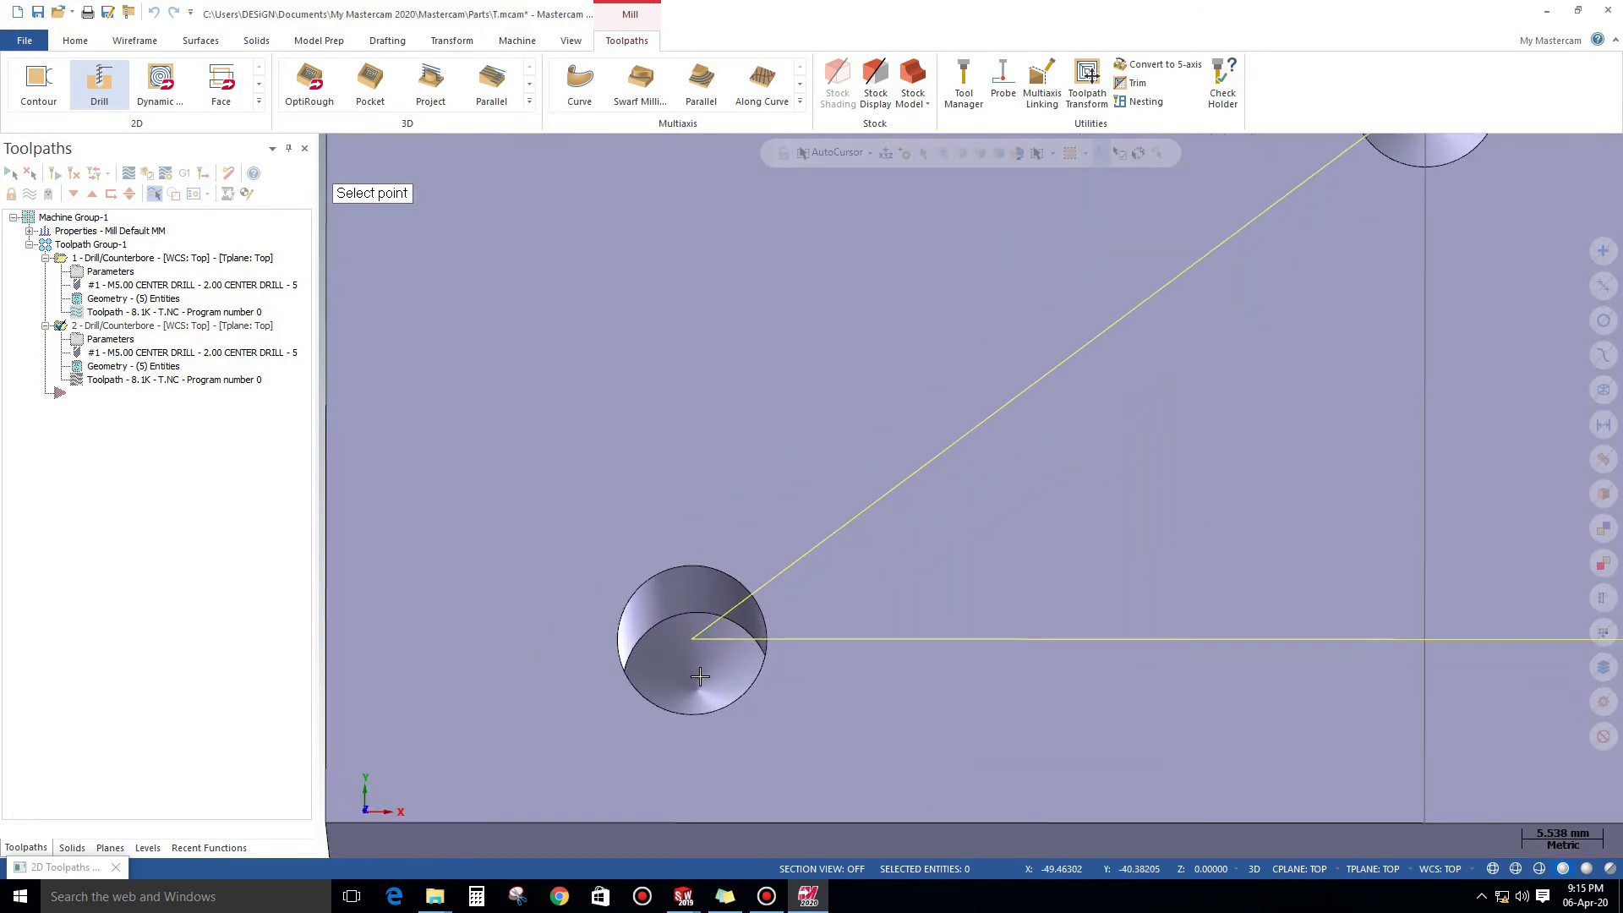
click(695, 672)
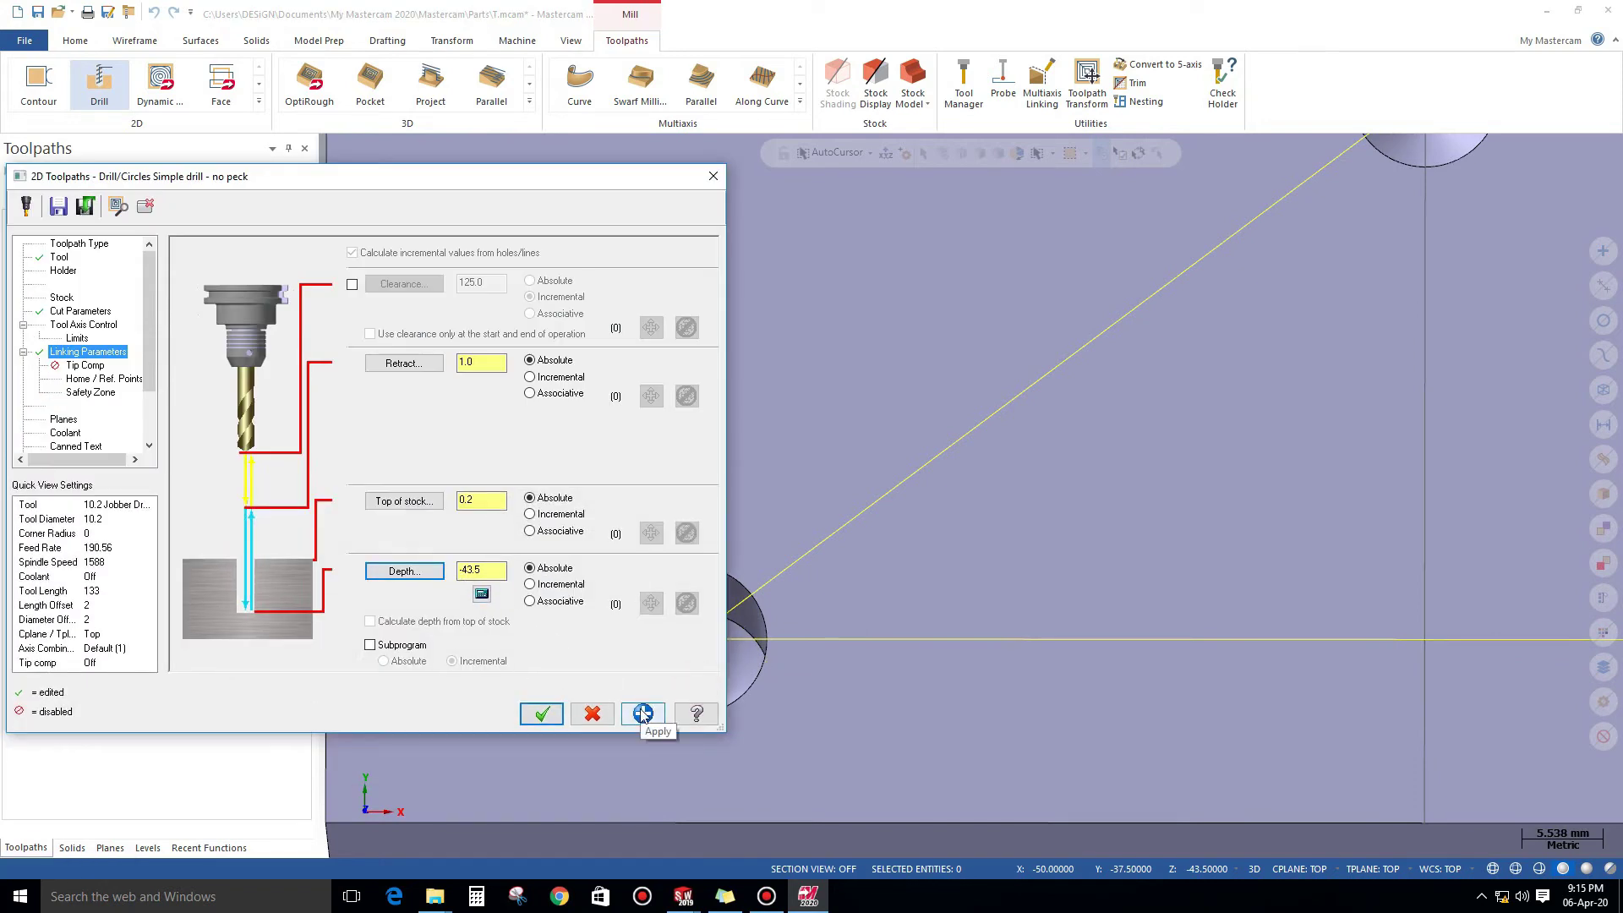
click(542, 715)
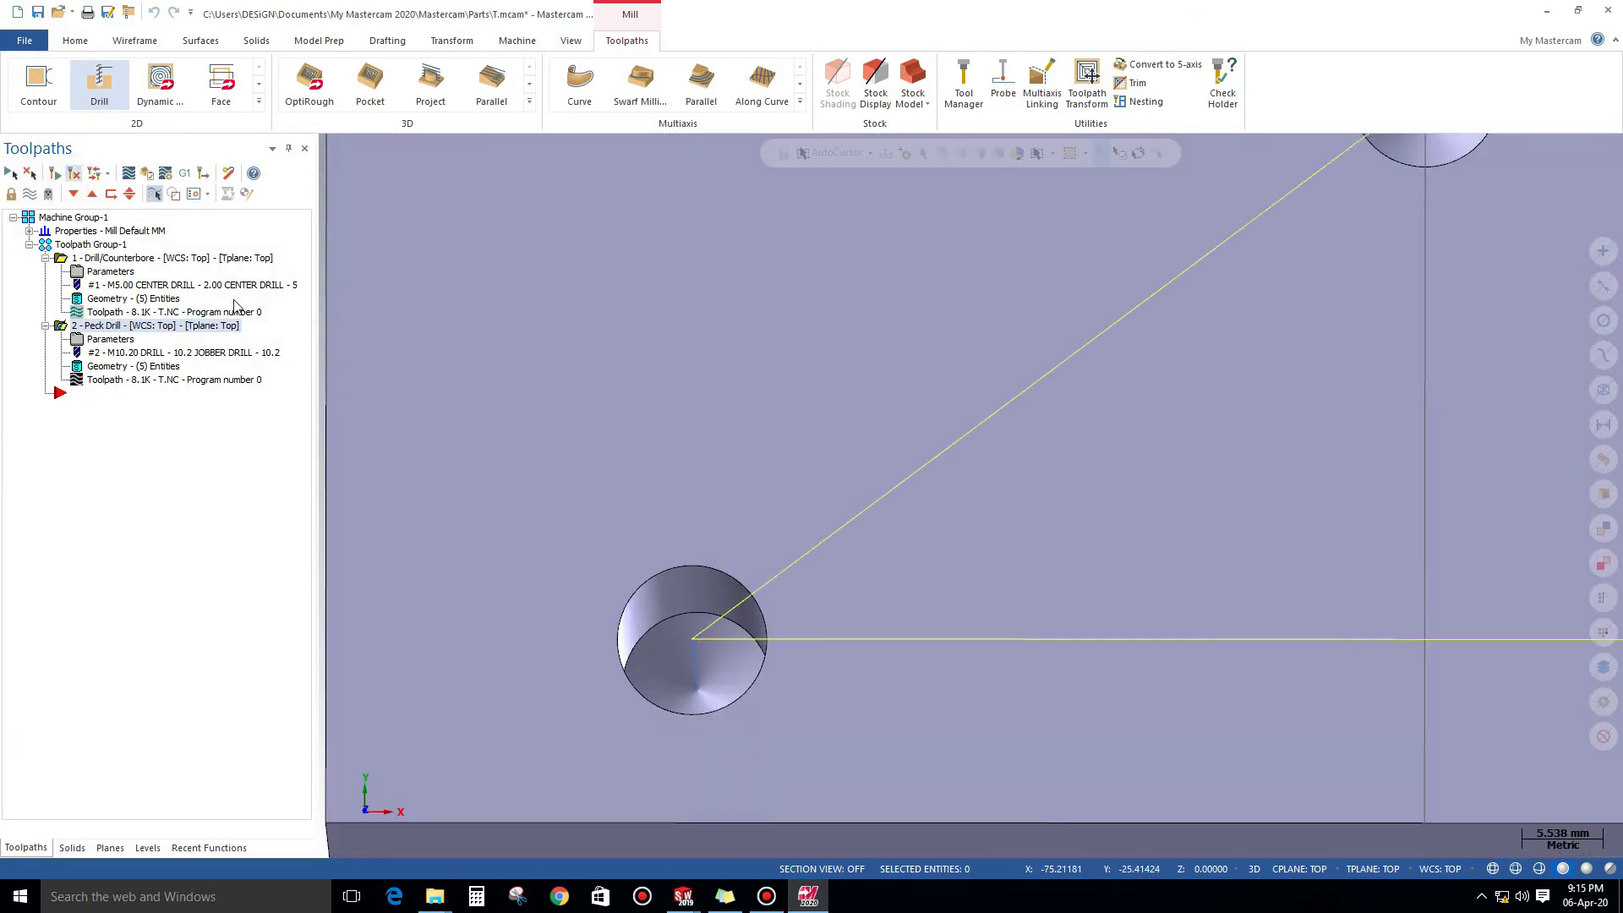
Backplot the peck drill toolpath from the front view, then inspect it shaded in 3D.
scroll(793, 492, down, 1)
right_click(848, 456)
click(930, 554)
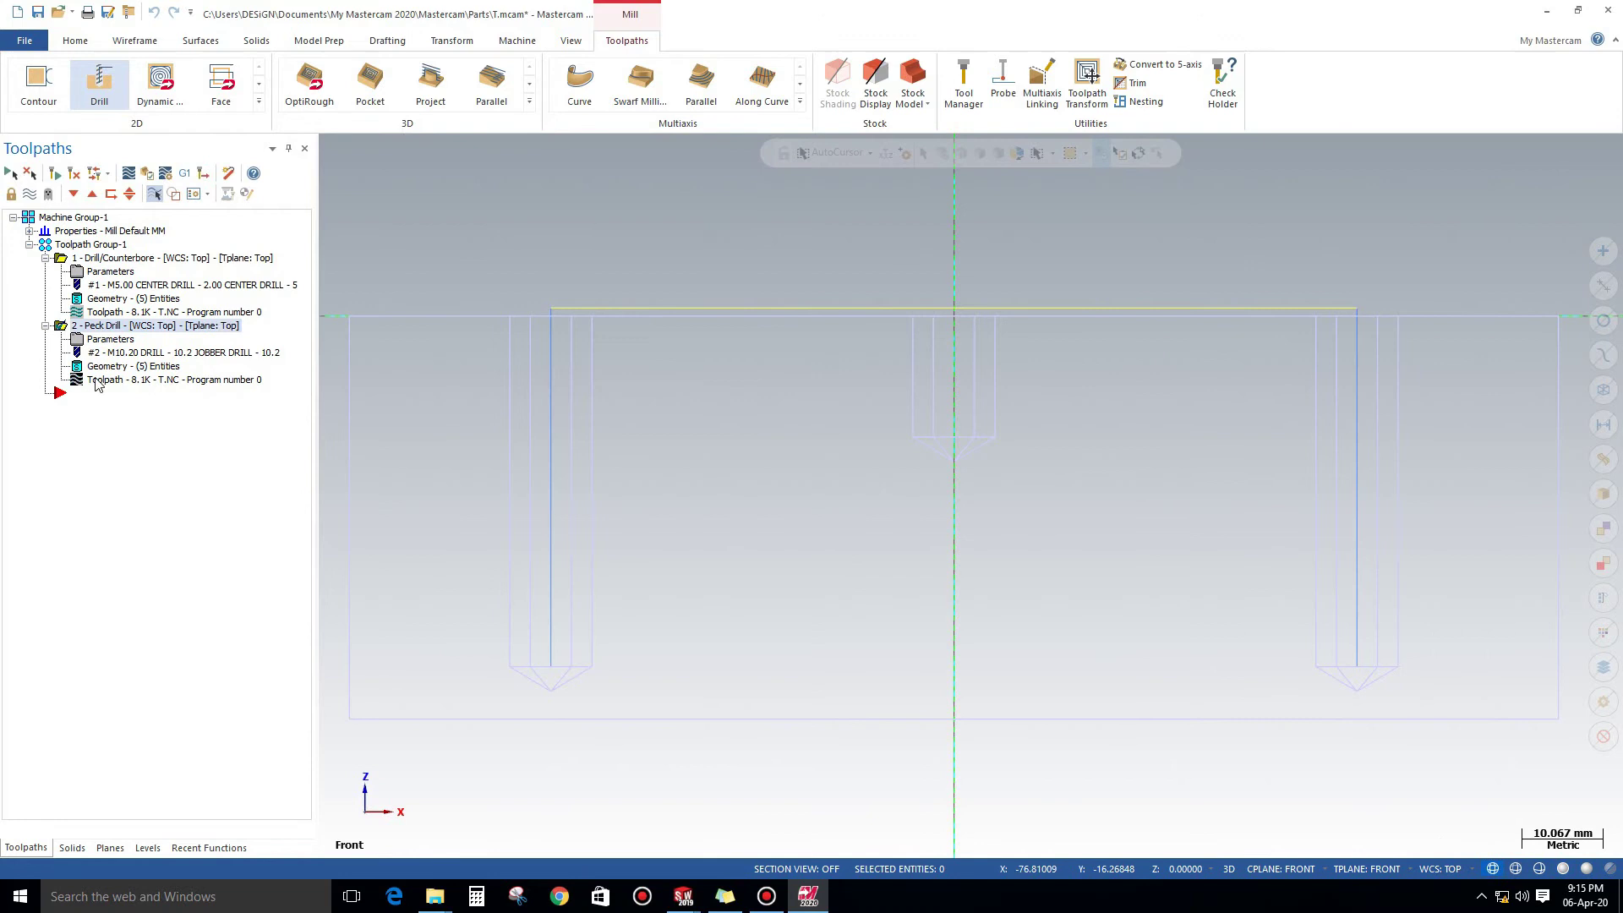
key(alt+t)
click(328, 148)
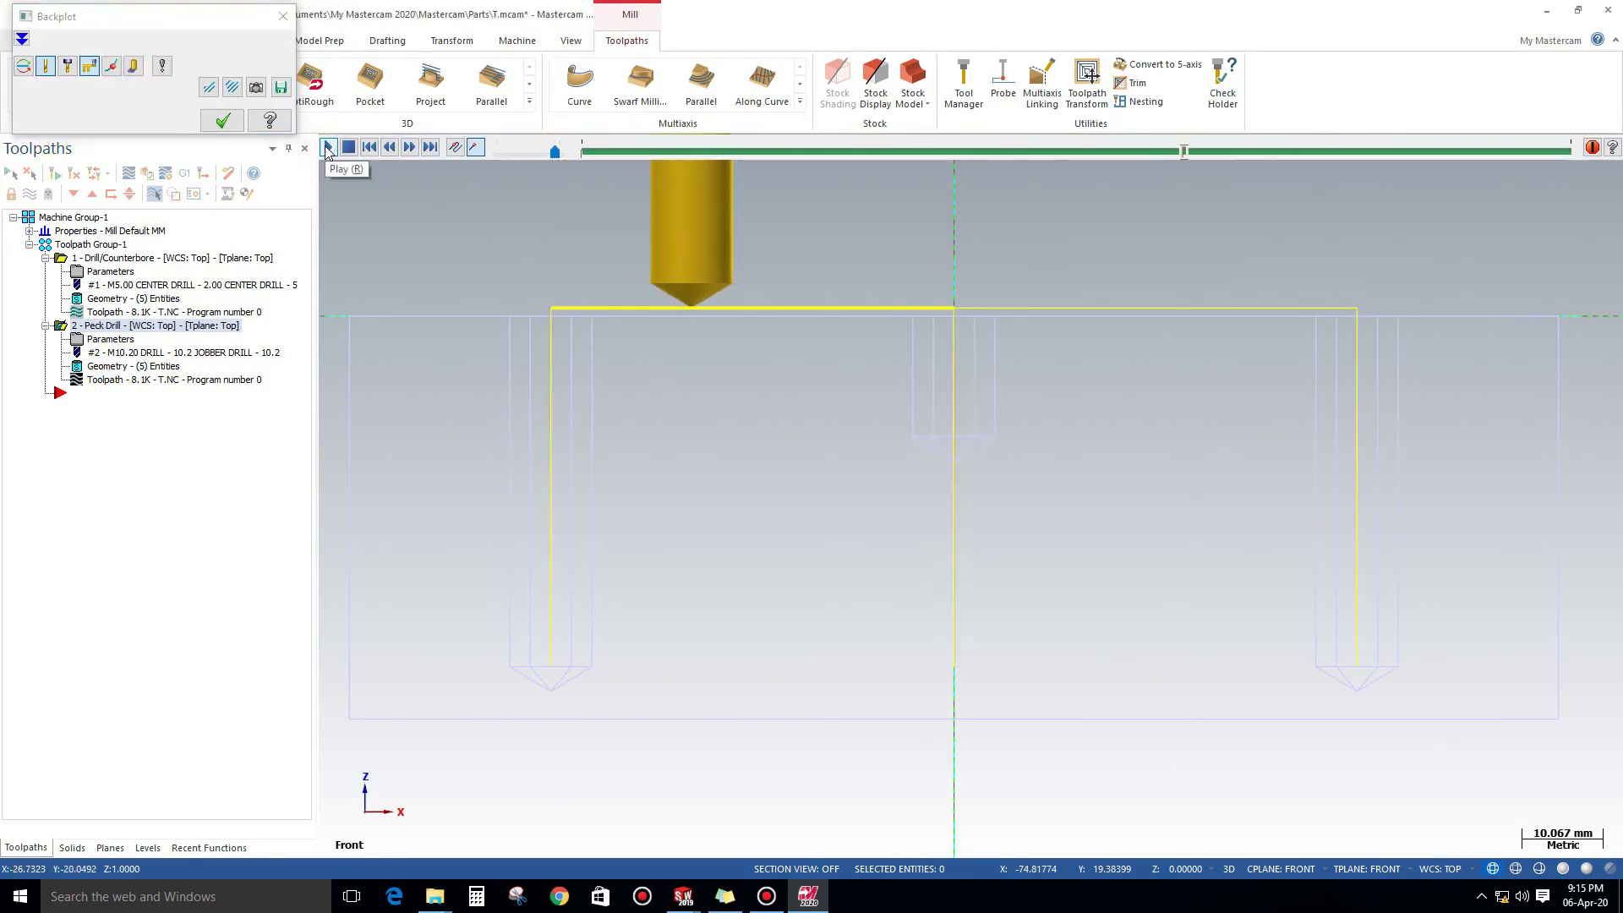
mouse_move(533, 220)
middle_down()
mouse_move(967, 363)
mouse_move(1022, 438)
middle_up()
click(1563, 868)
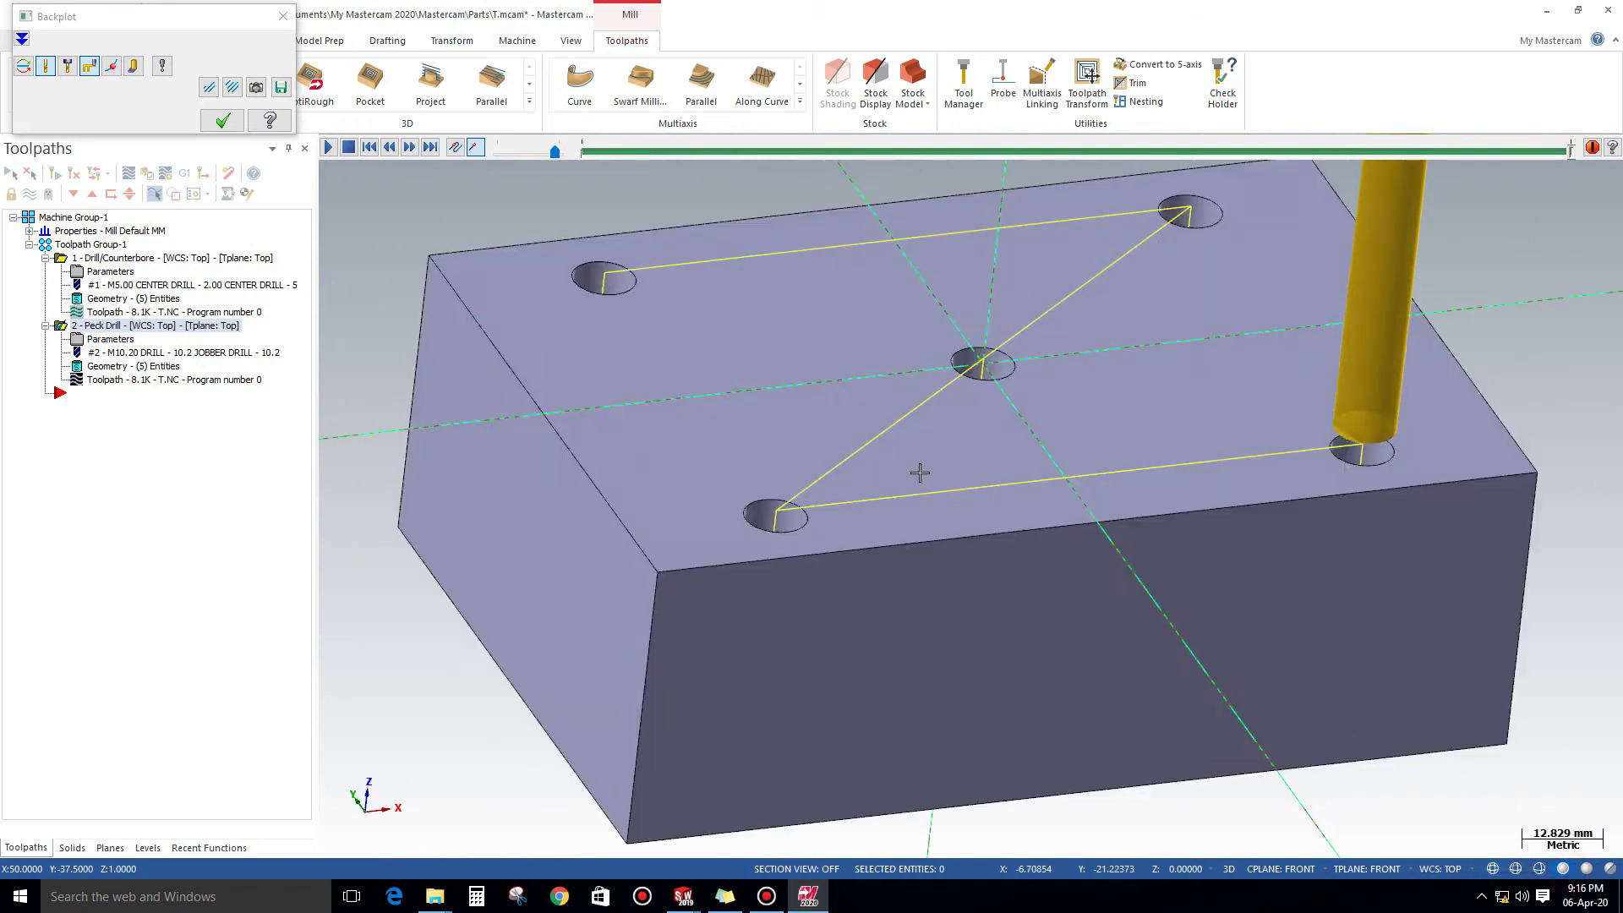
click(283, 16)
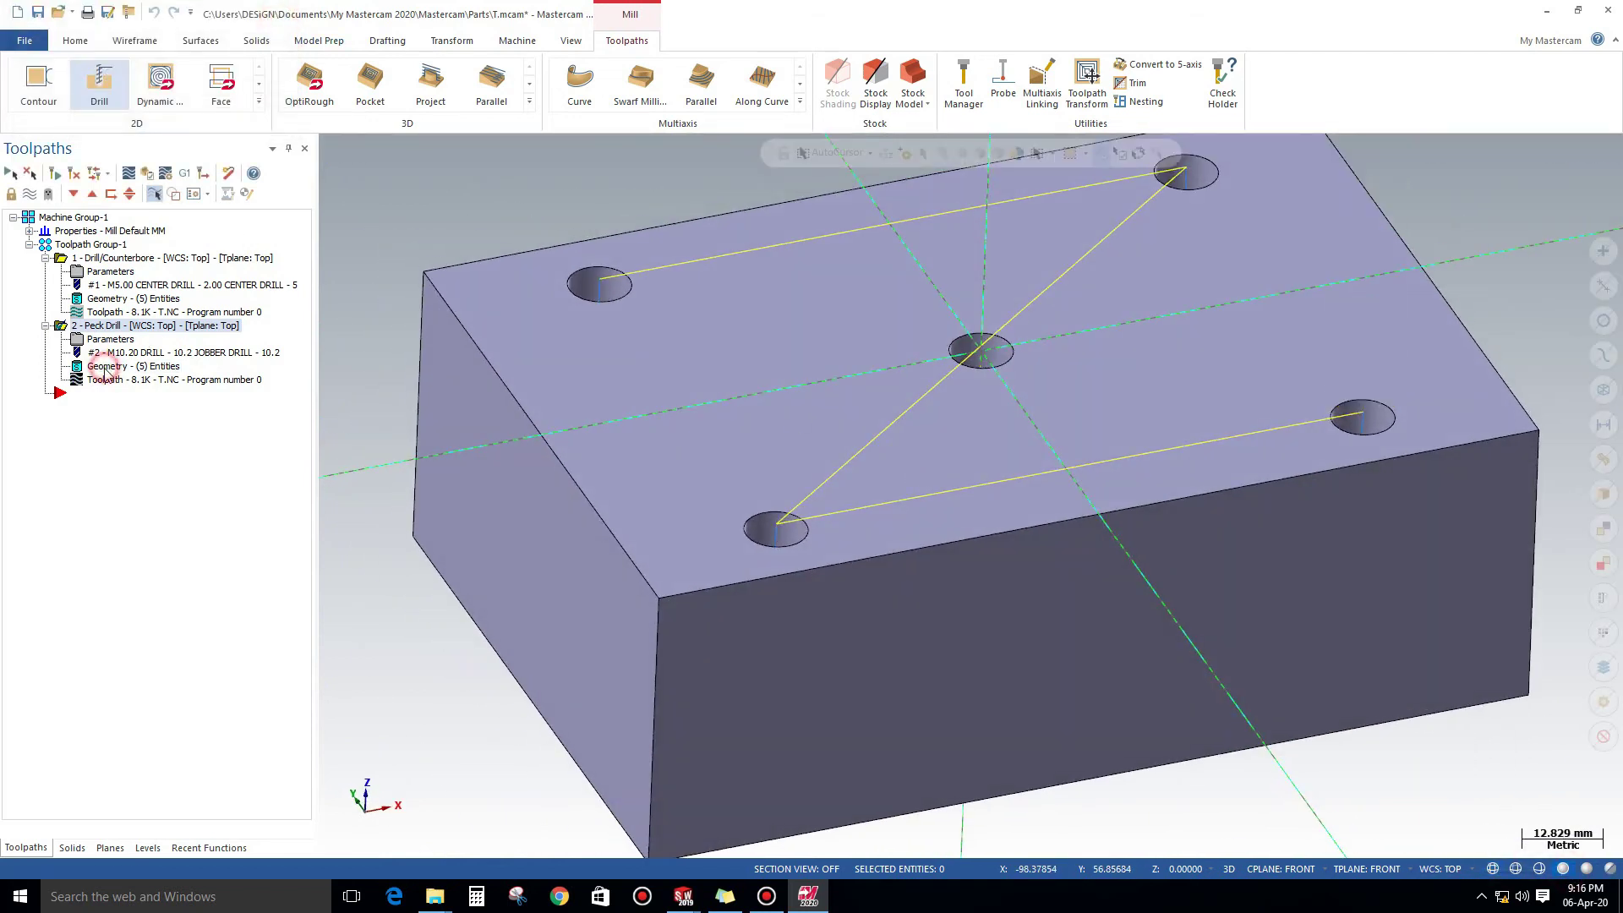
click(104, 366)
Give the centre hole a point-specific depth of -15.0 and regenerate the peck drill toolpath.
right_click(95, 263)
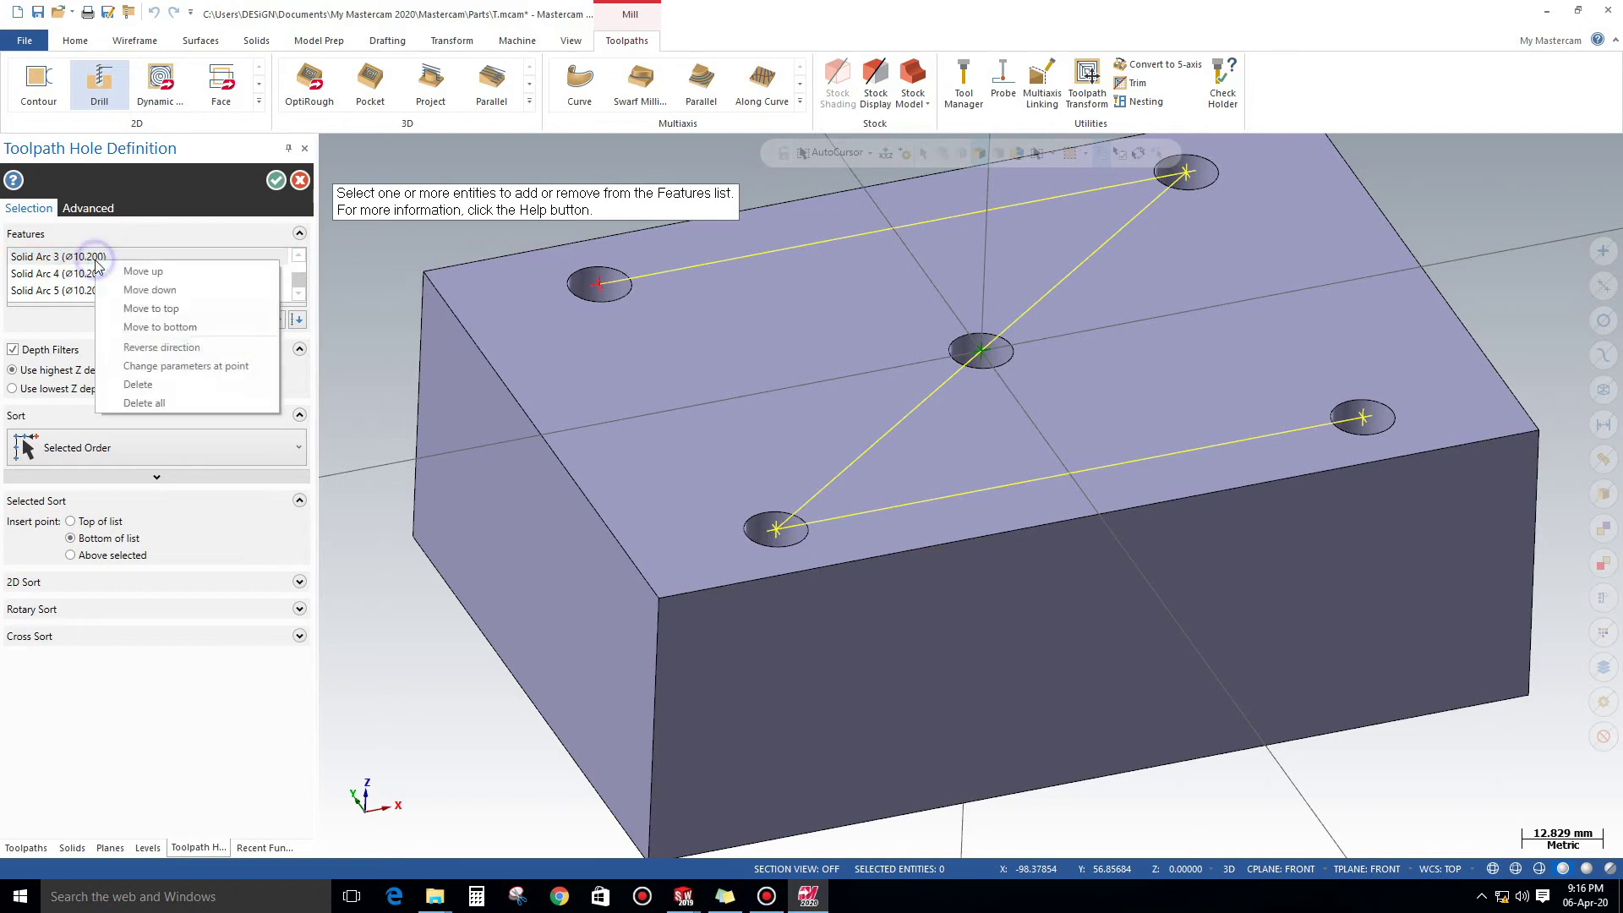
click(163, 367)
right_click(187, 343)
click(224, 431)
scroll(953, 385, up, 5)
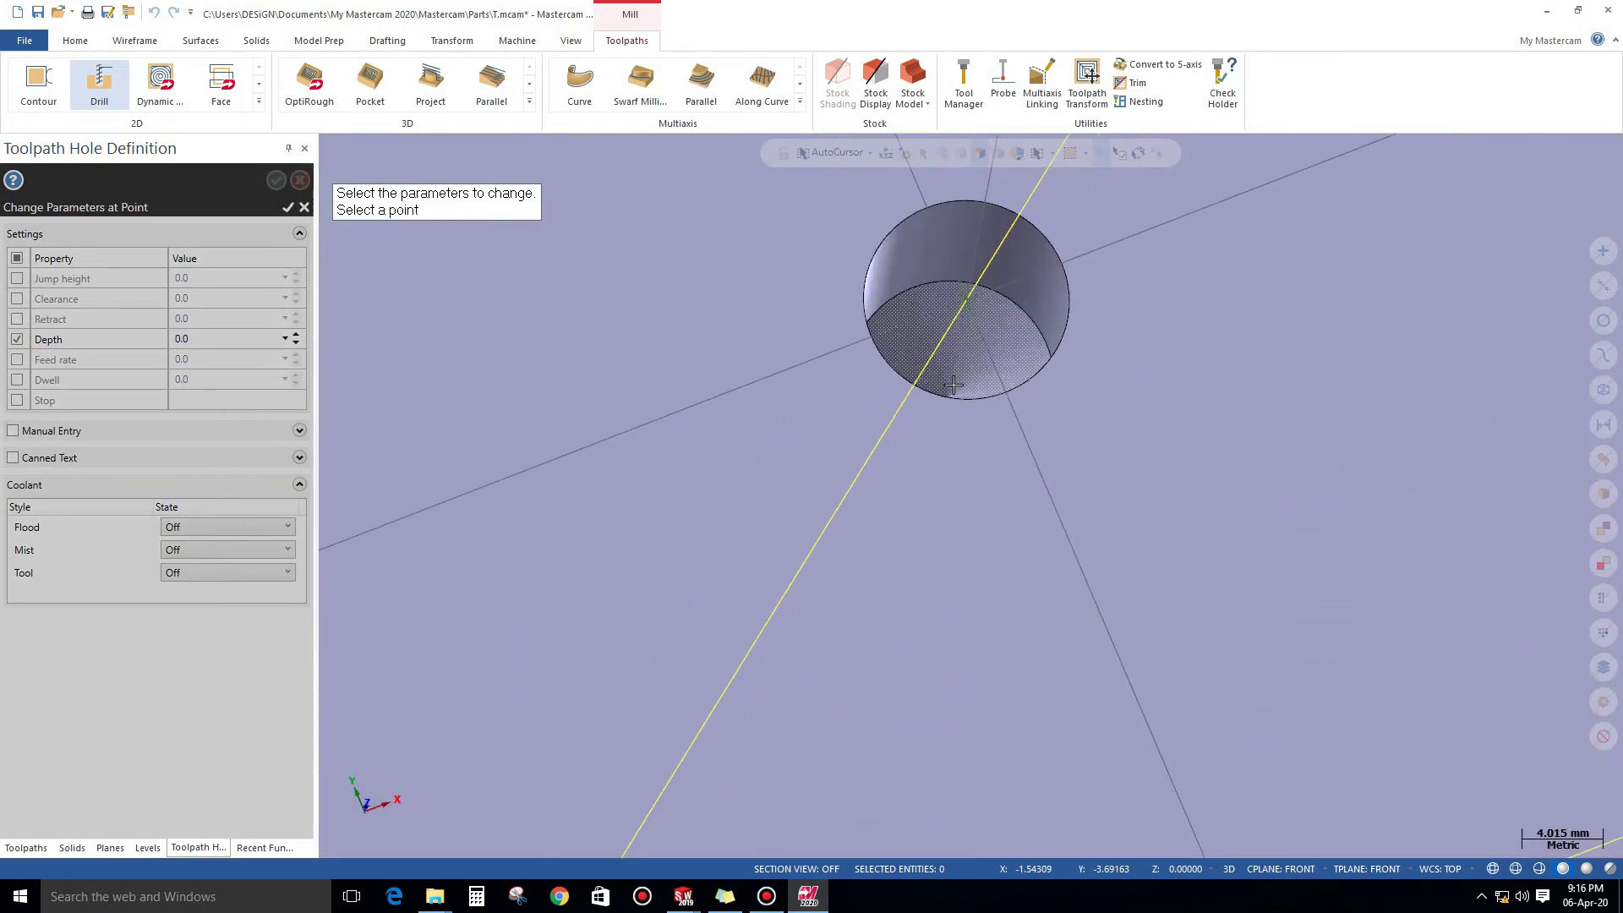
scroll(956, 393, up, 3)
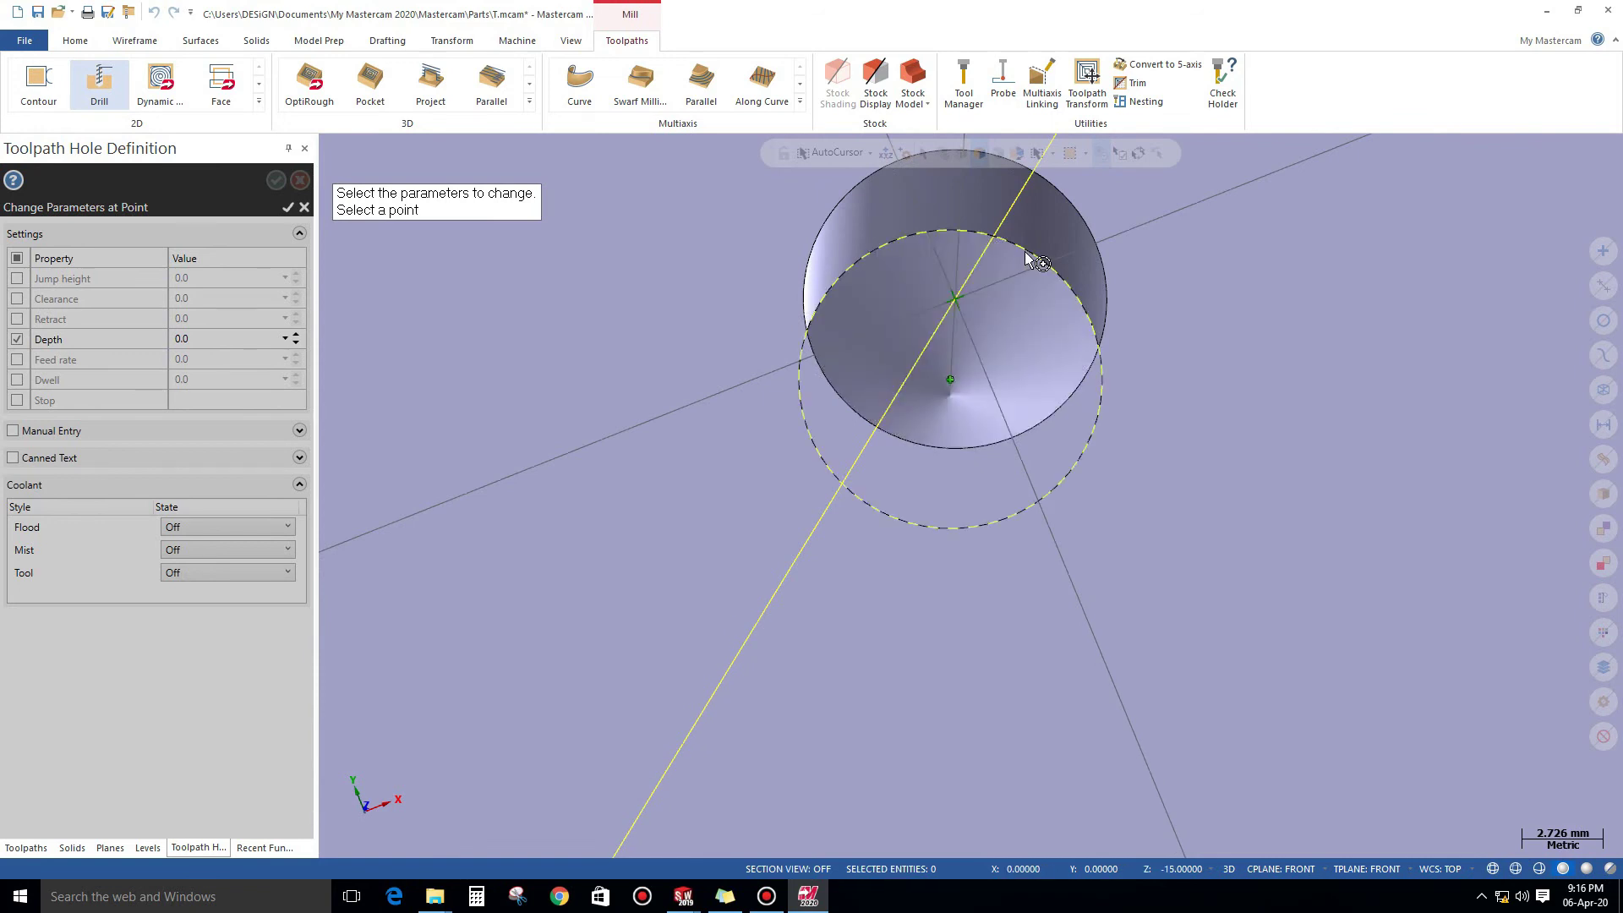
click(951, 386)
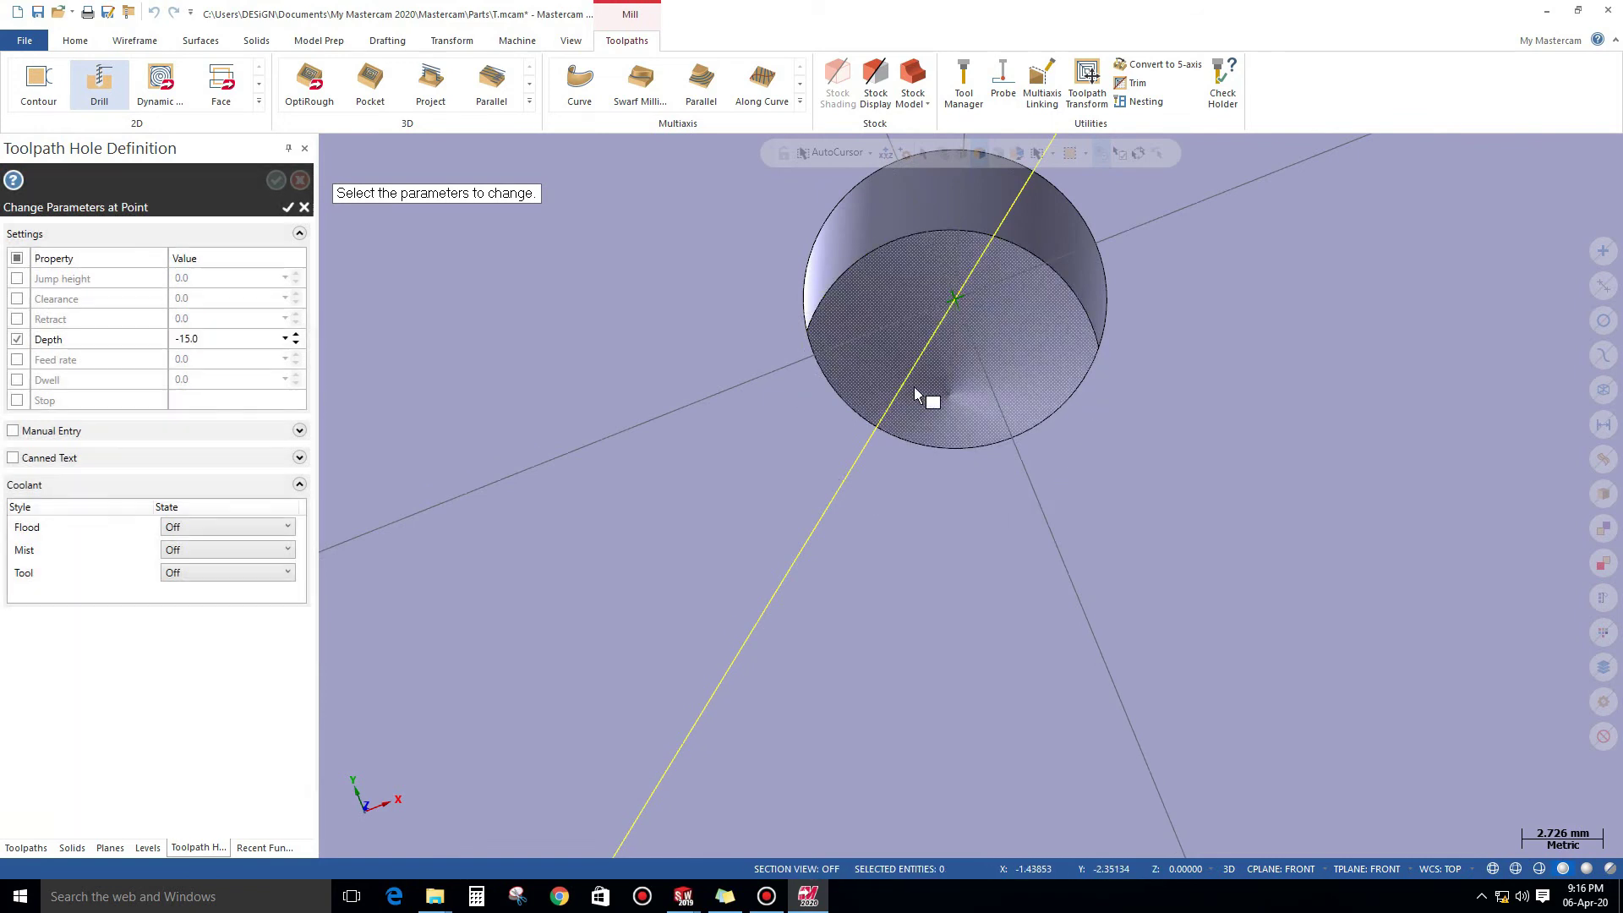
click(283, 210)
click(276, 181)
scroll(1065, 476, down, 5)
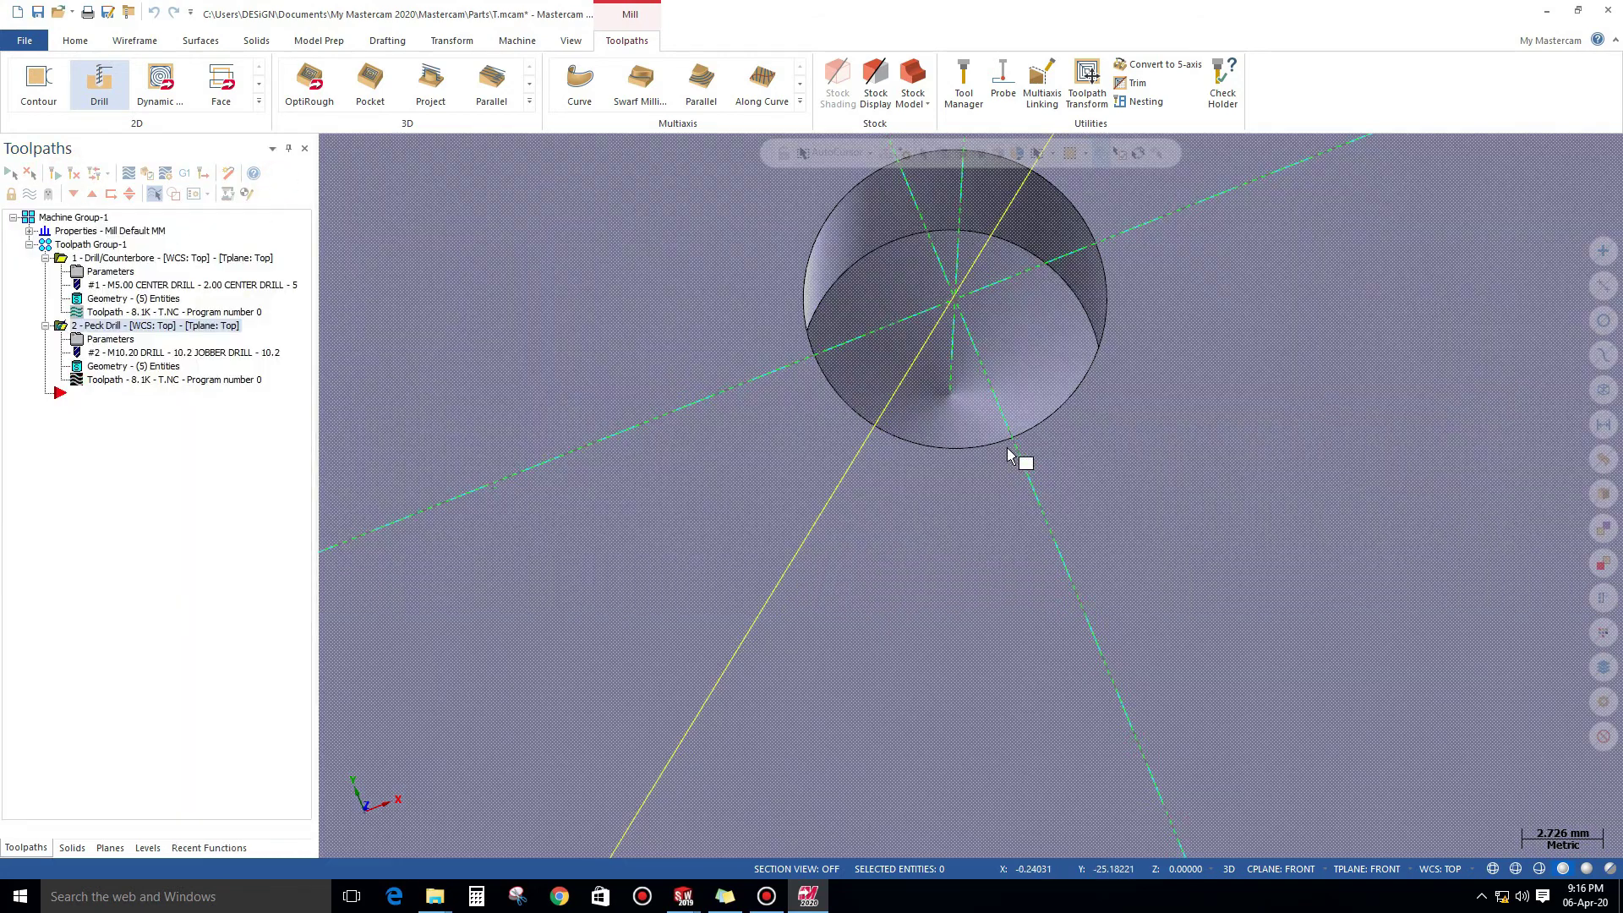
right_click(989, 427)
click(1052, 548)
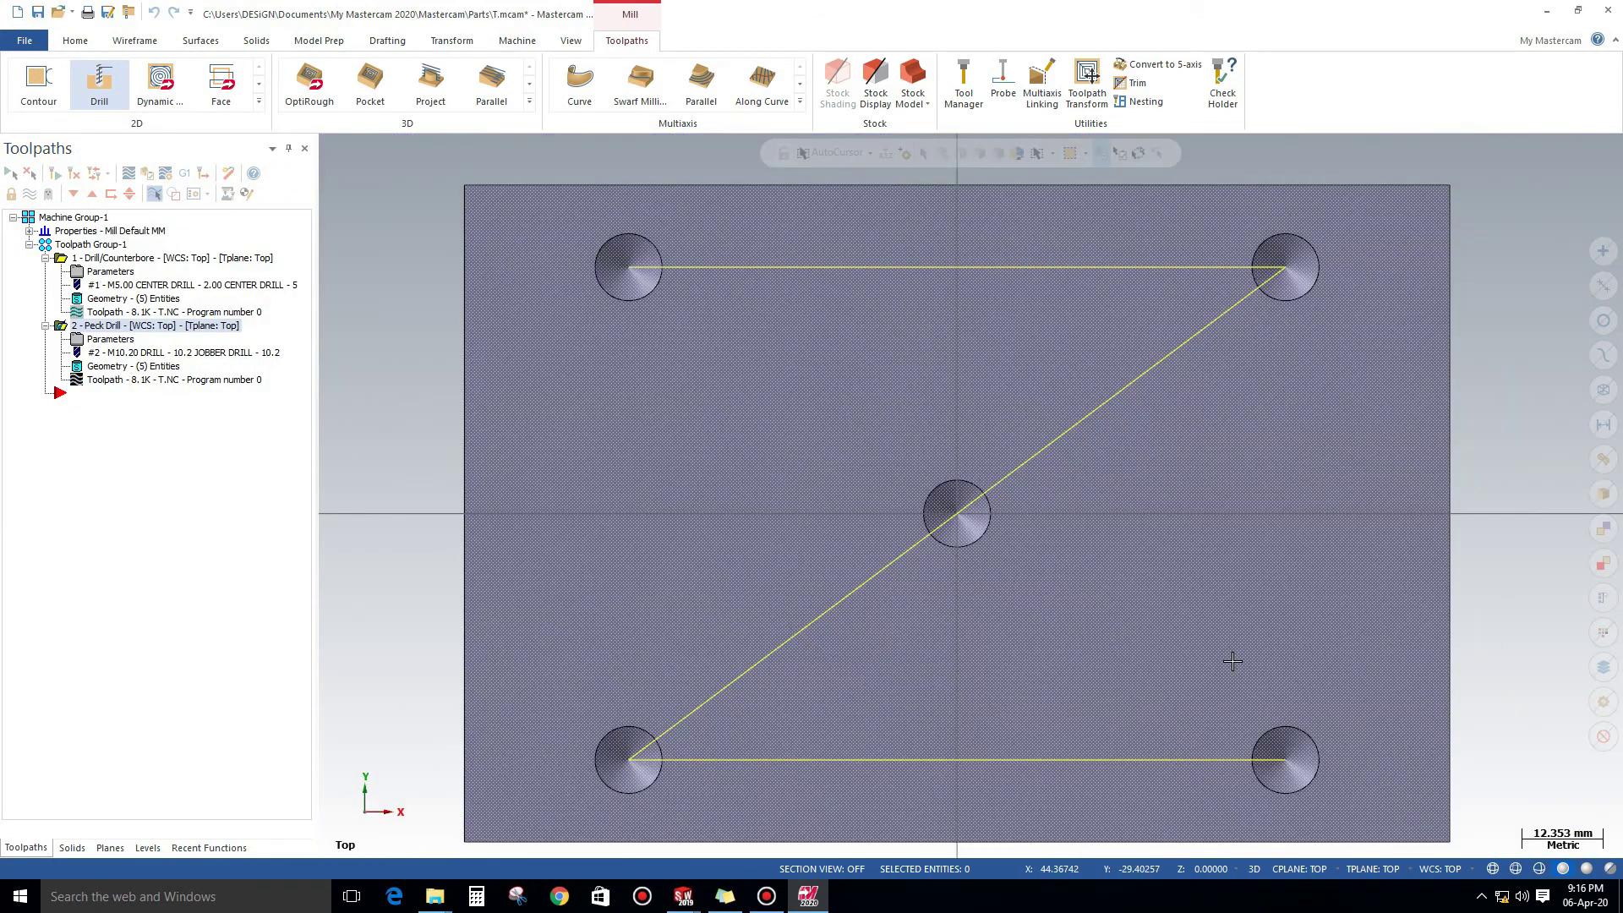
Backplot both drilling toolpaths in a 3D wireframe view to check the shallower centre hole.
mouse_move(1234, 660)
middle_down()
mouse_move(1298, 610)
mouse_move(1051, 572)
mouse_move(1032, 490)
mouse_move(997, 464)
mouse_move(1551, 874)
middle_up()
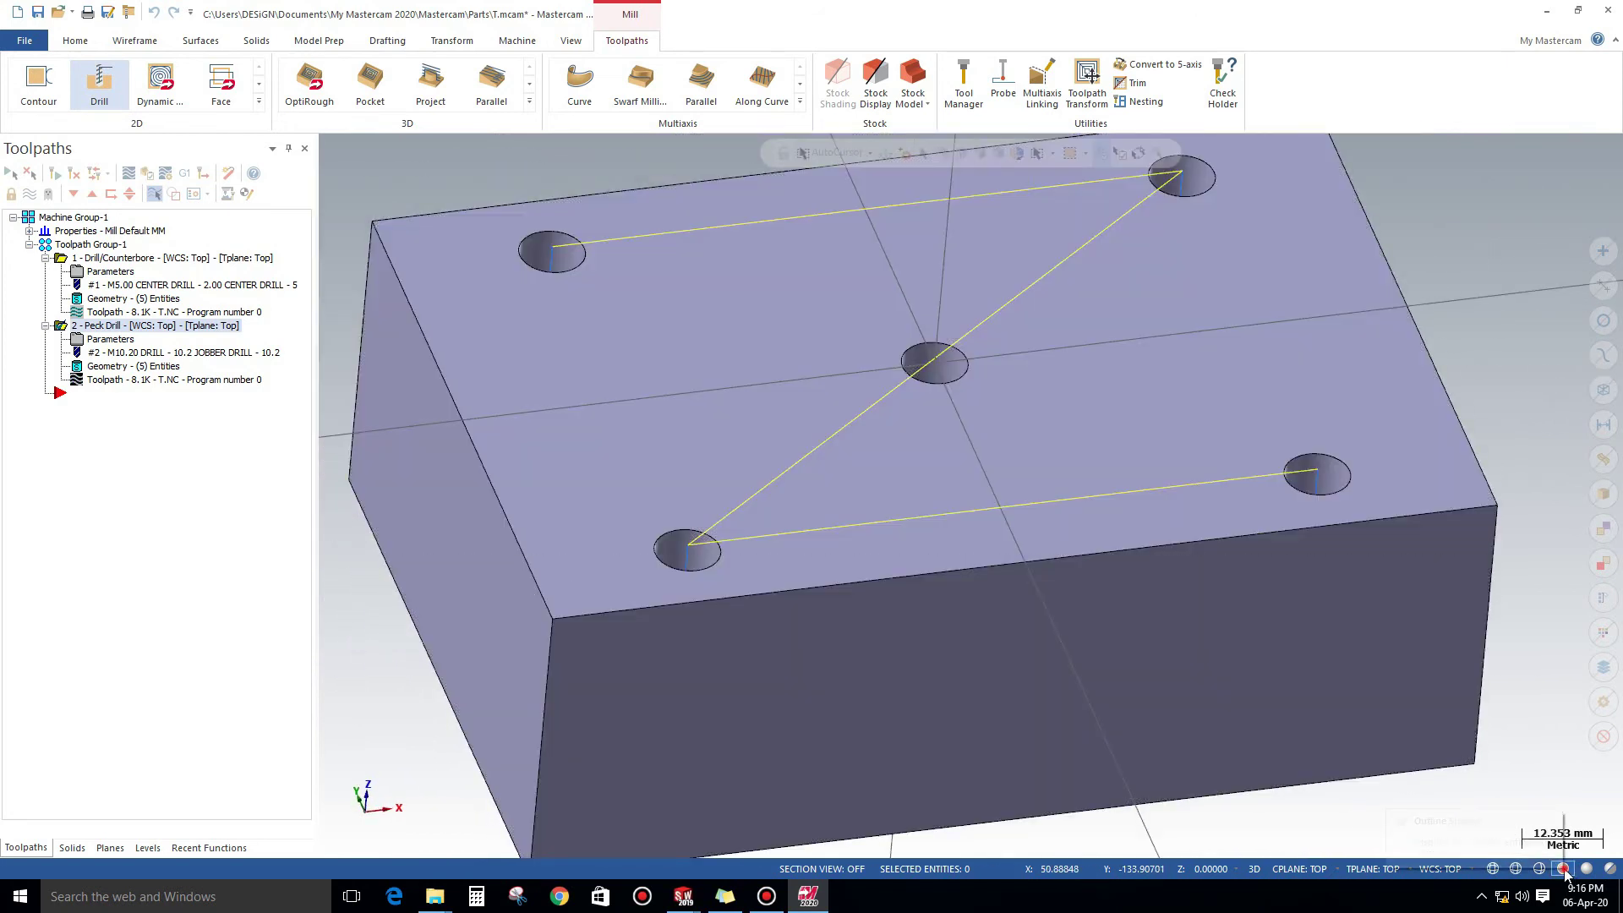
click(1516, 871)
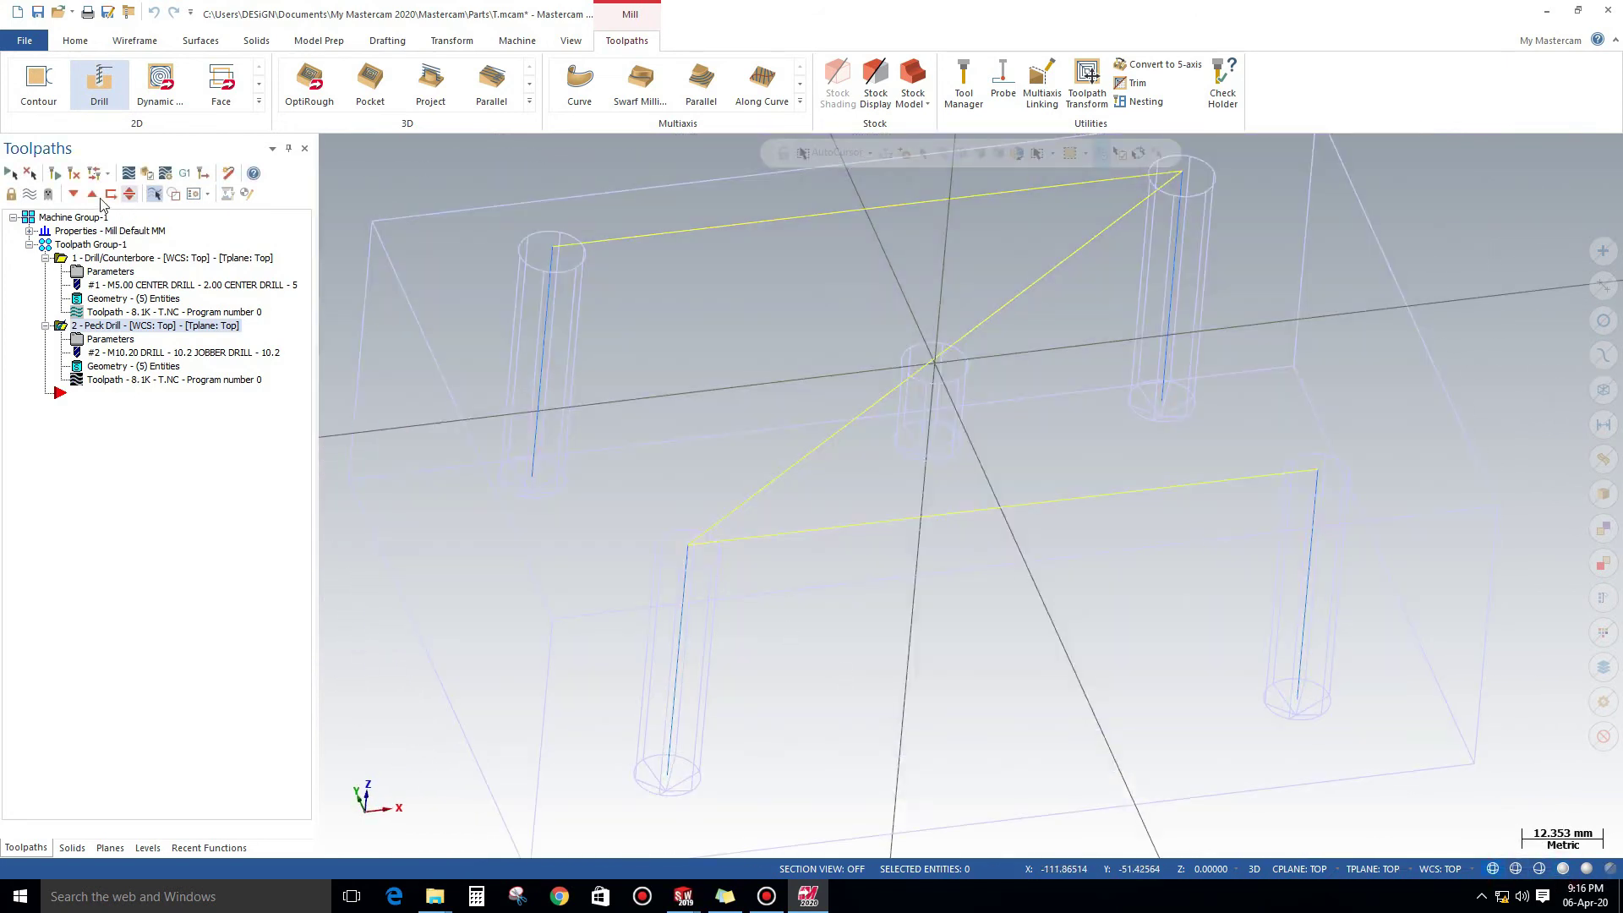
click(30, 195)
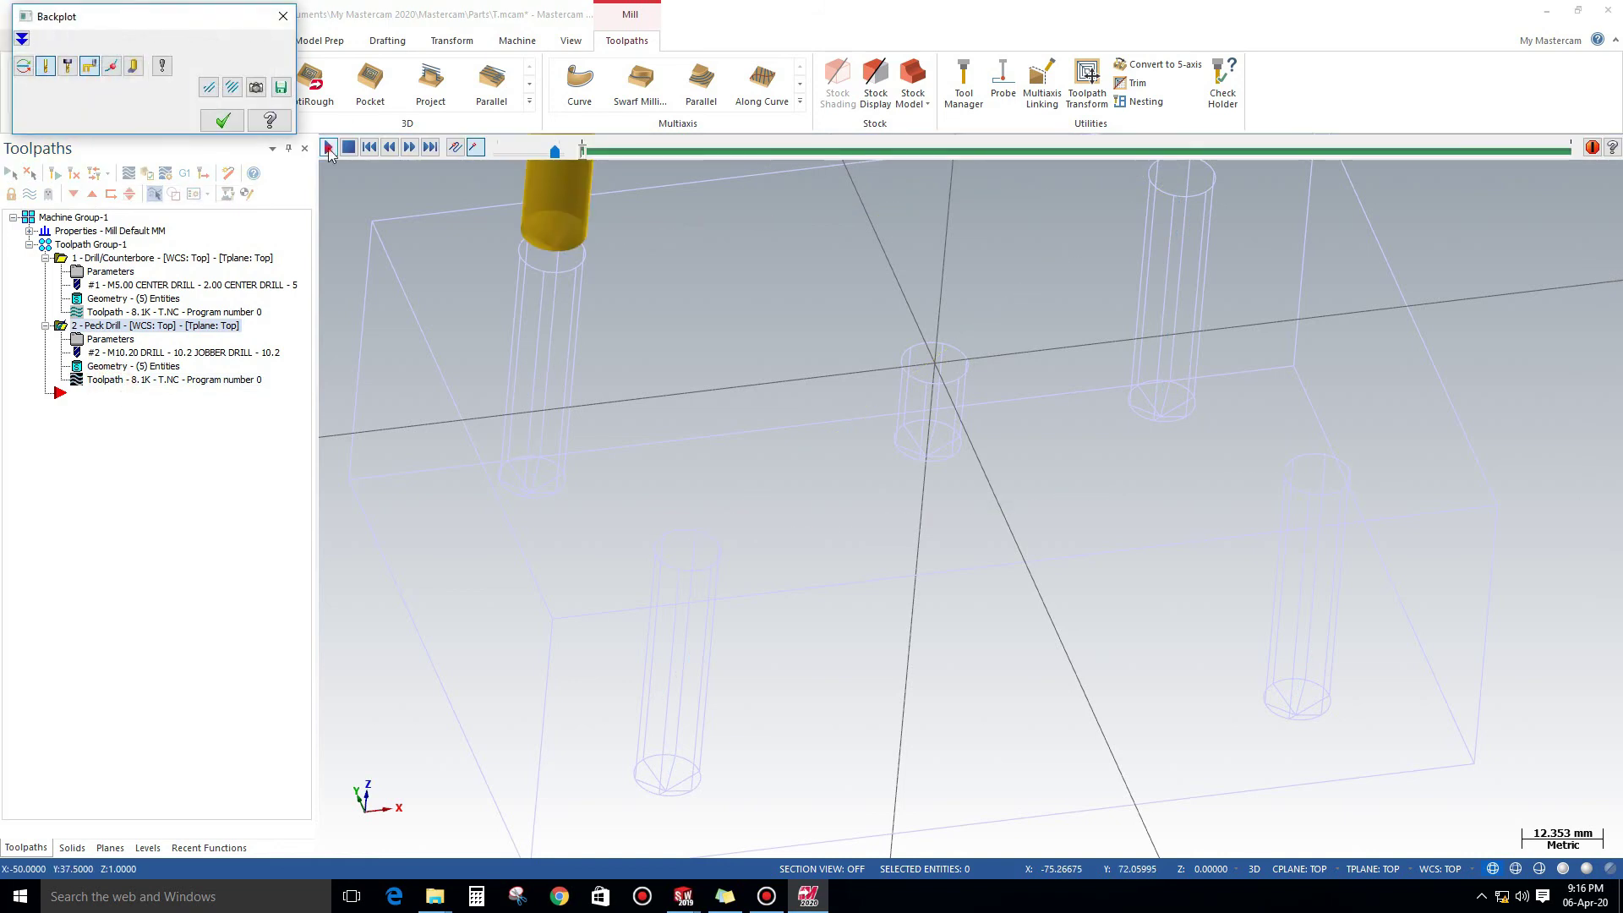
click(328, 148)
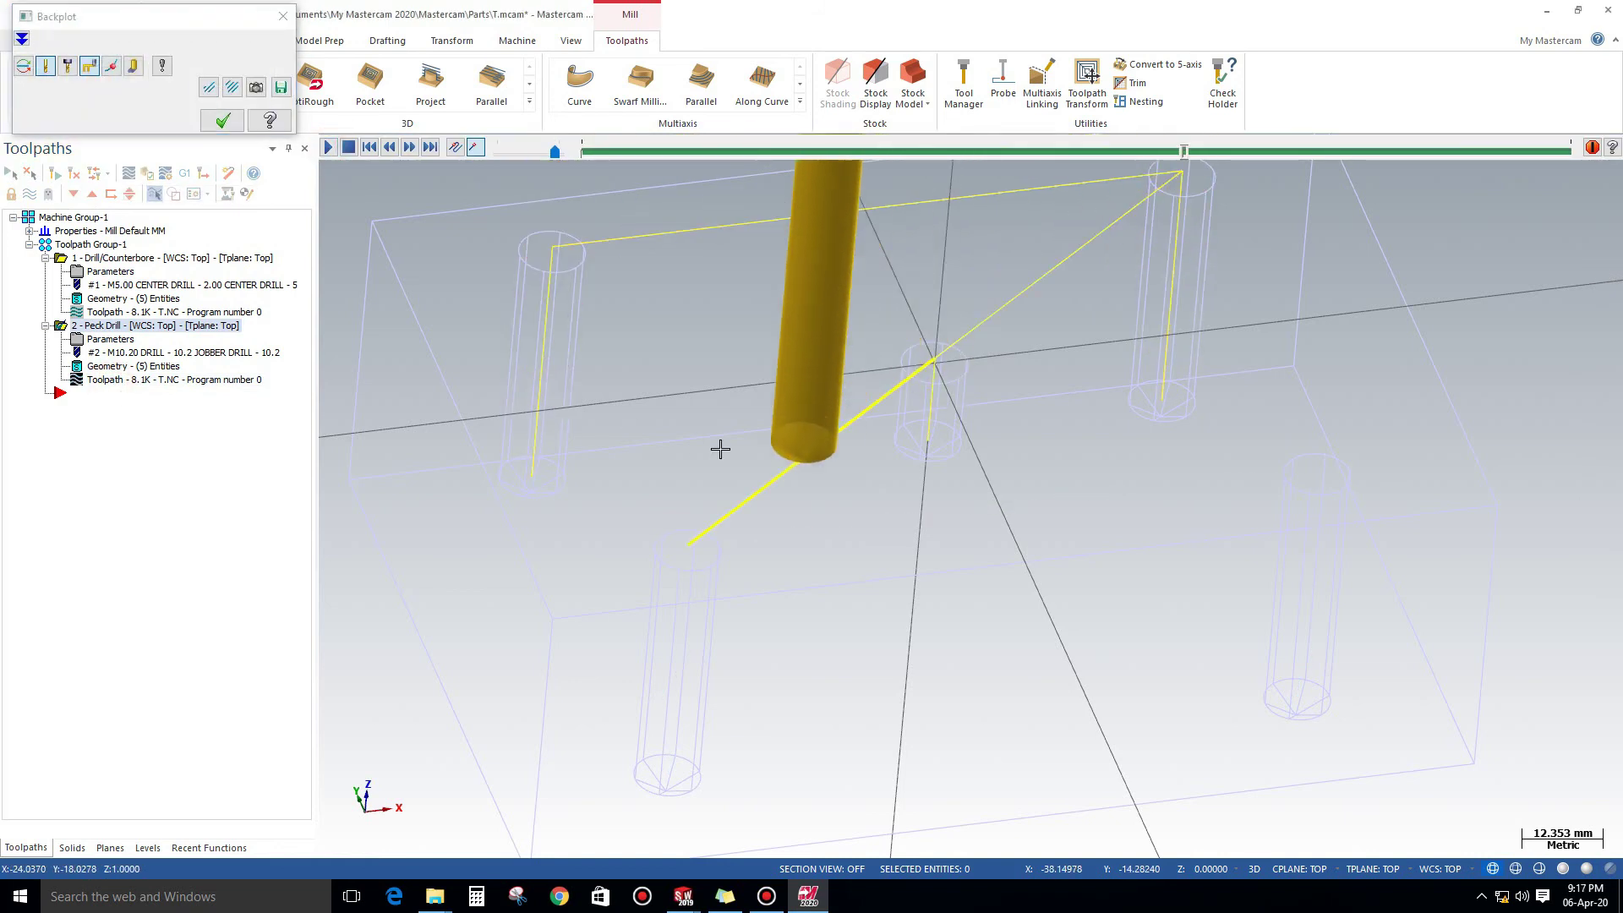
click(283, 16)
scroll(603, 556, down, 2)
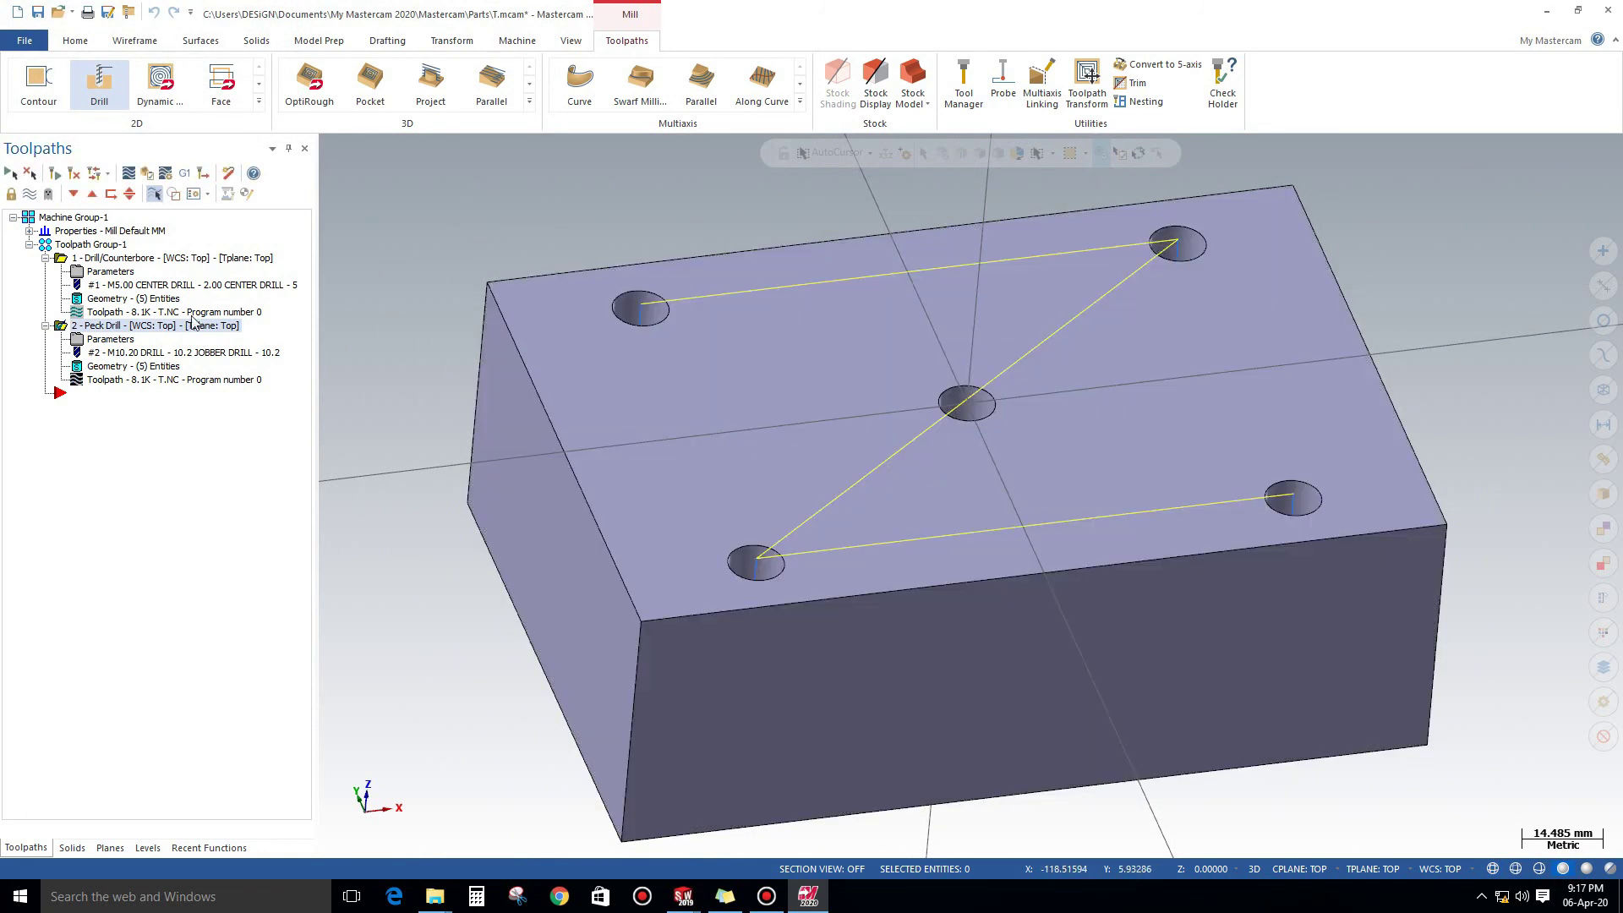
click(115, 260)
Post the selected drilling operations, bringing up MPFAN.PST settings with .NC output.
click(192, 181)
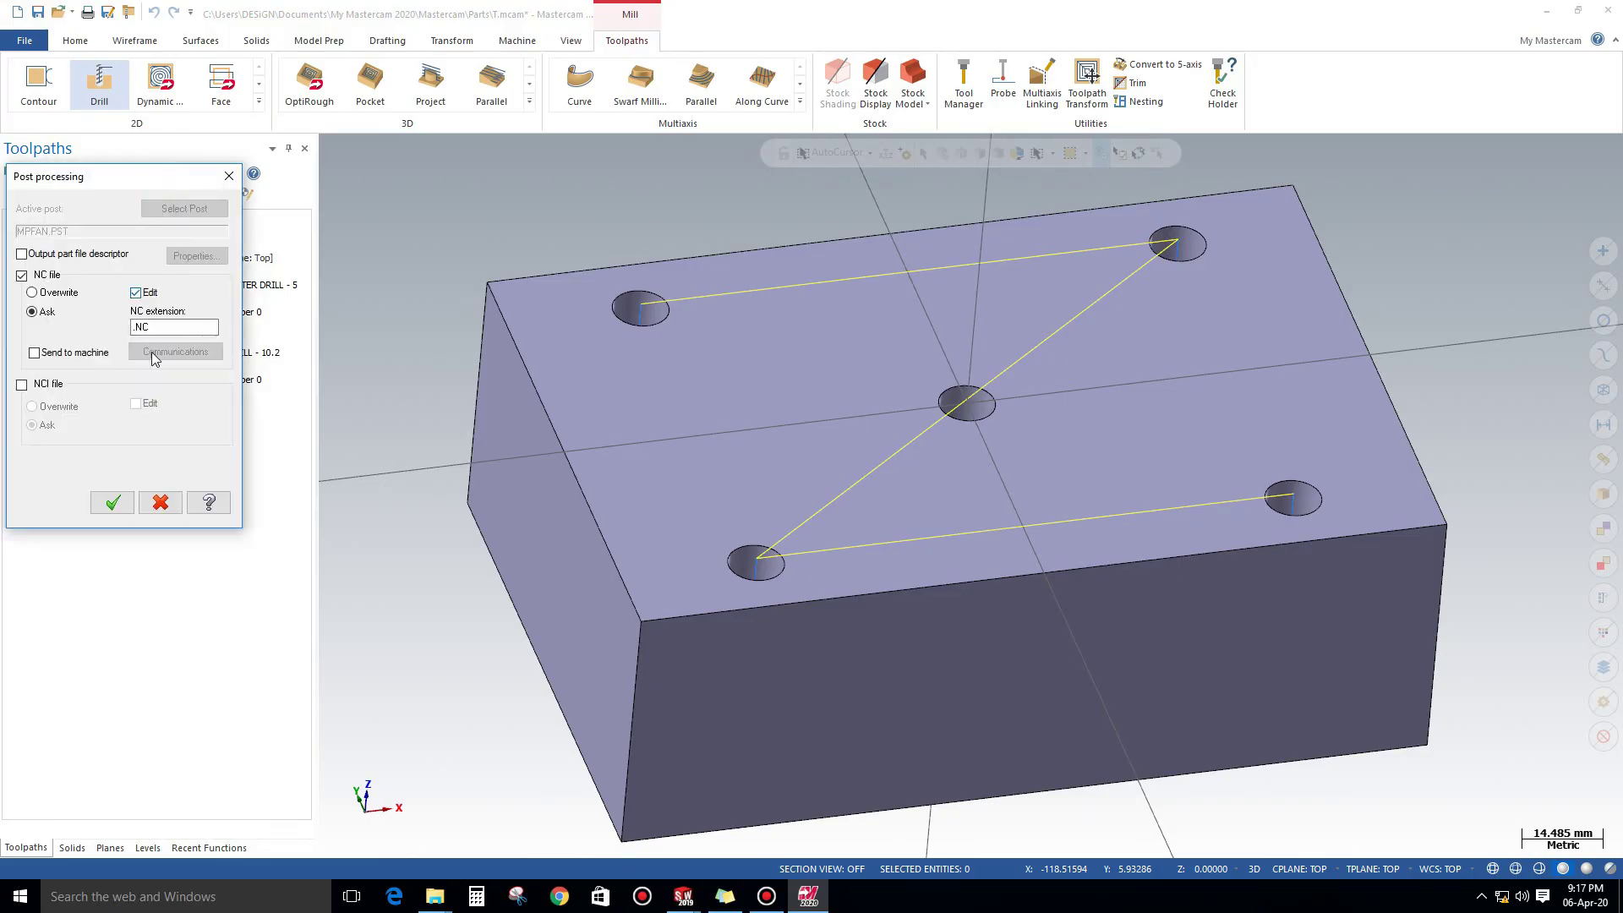